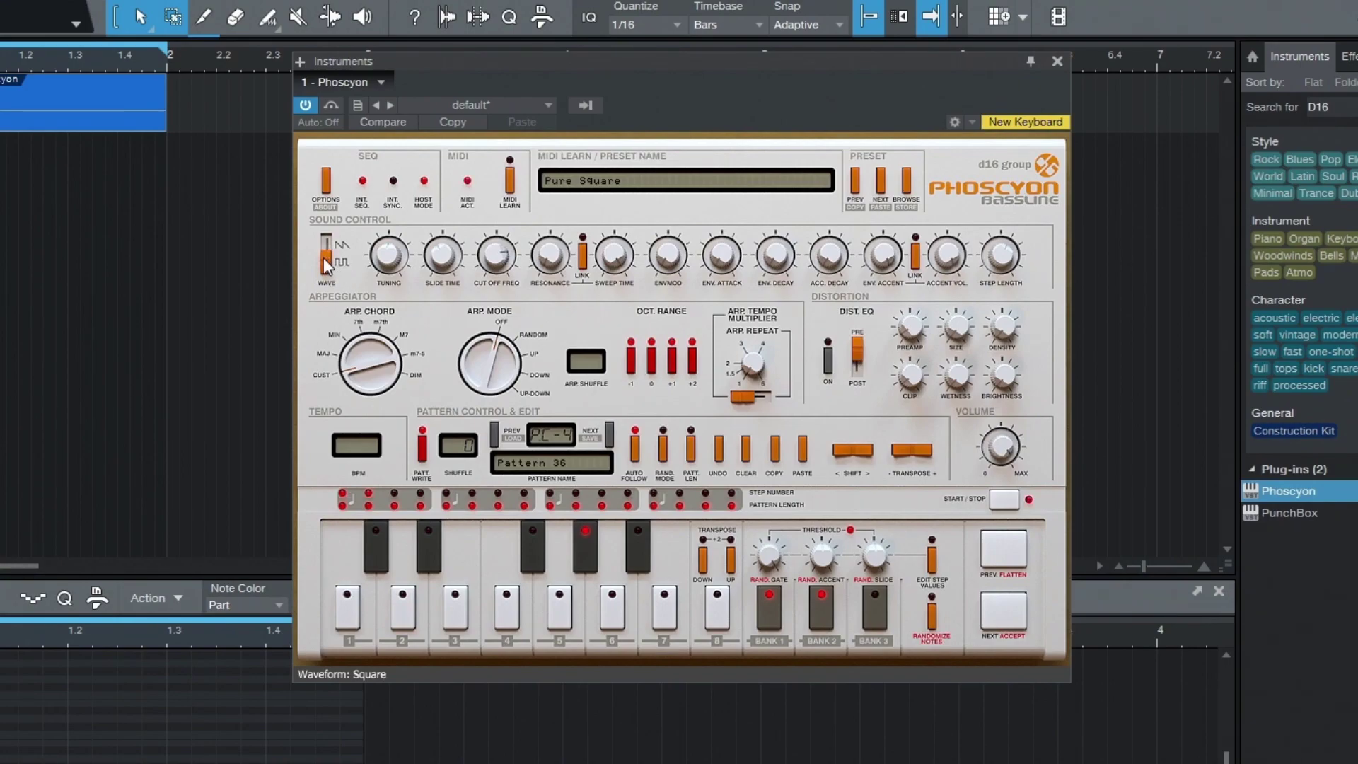
Step: Switch the bassline waveform from square to sawtooth and lower the slide time to 1 ms
left_click_drag(324, 261, 324, 227)
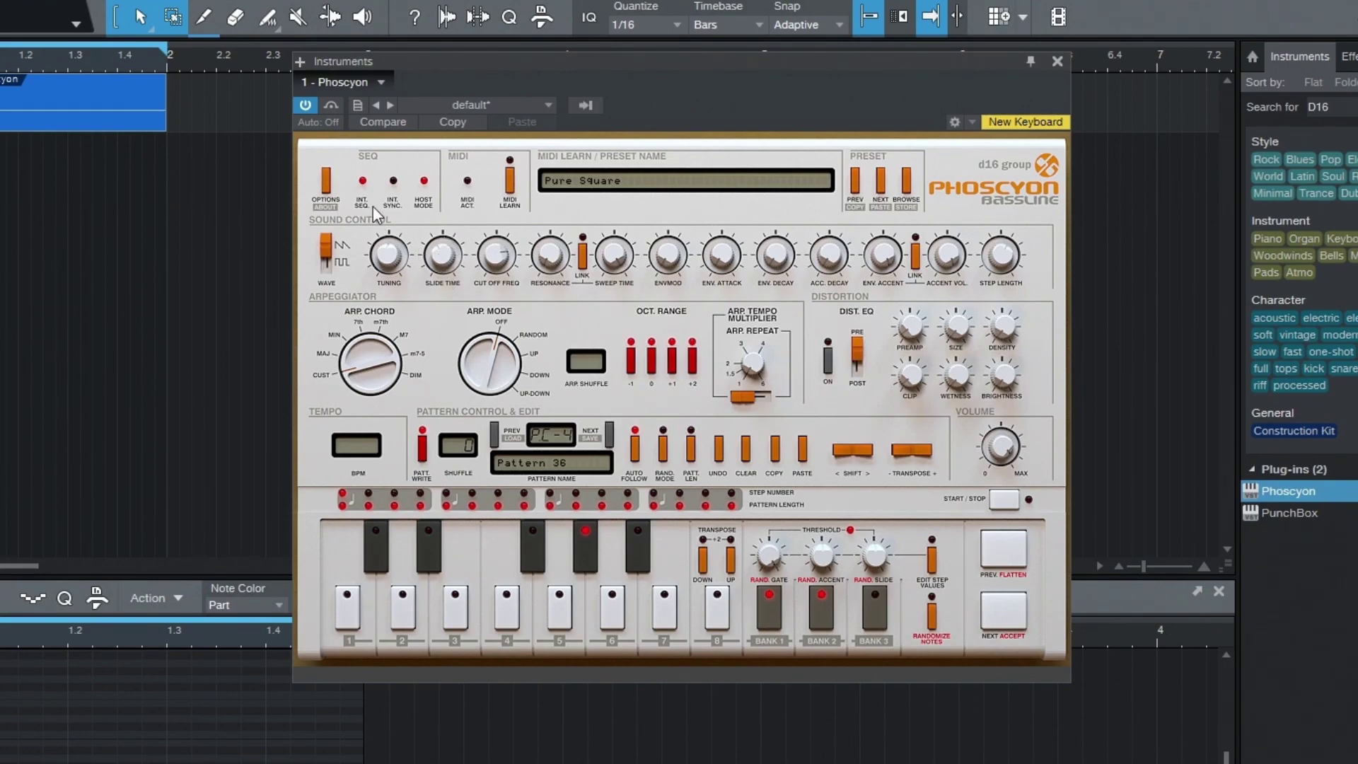
key("space")
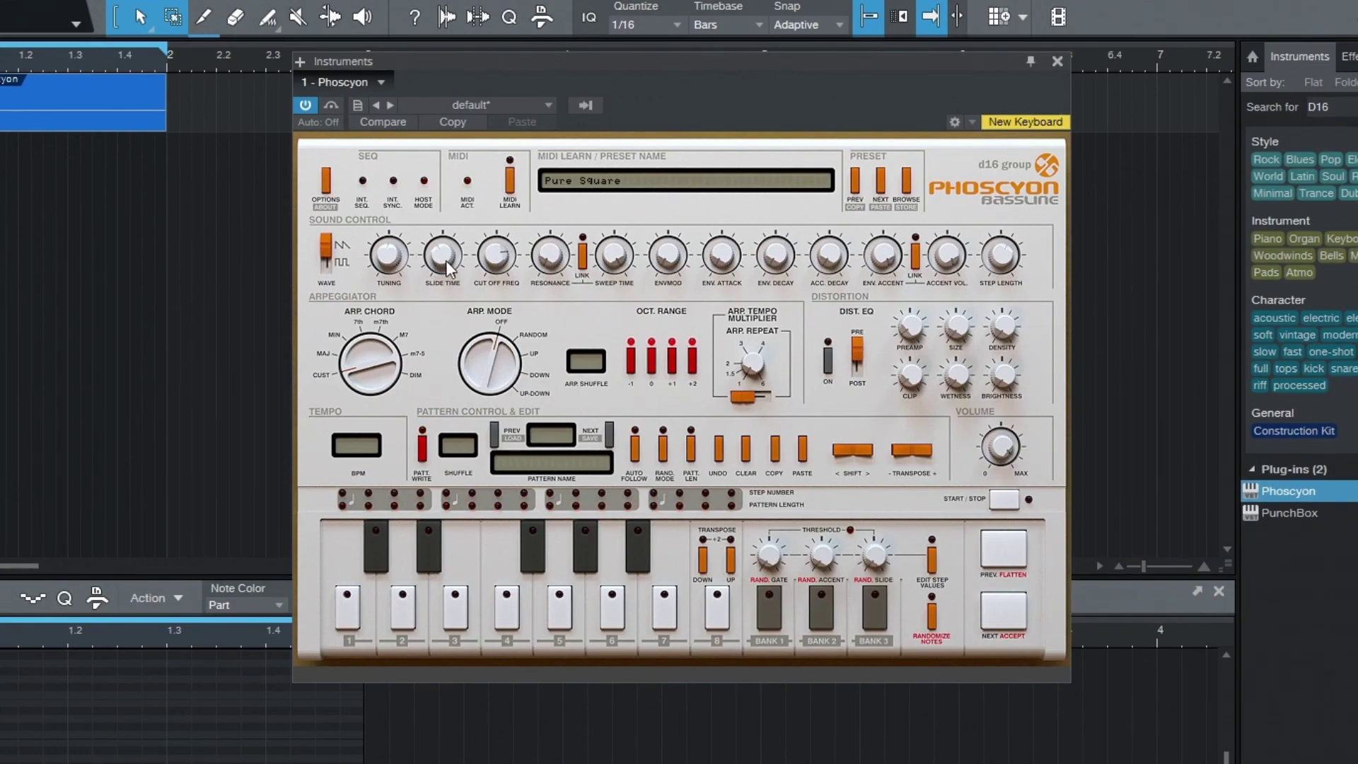
left_click_drag(446, 261, 464, 402)
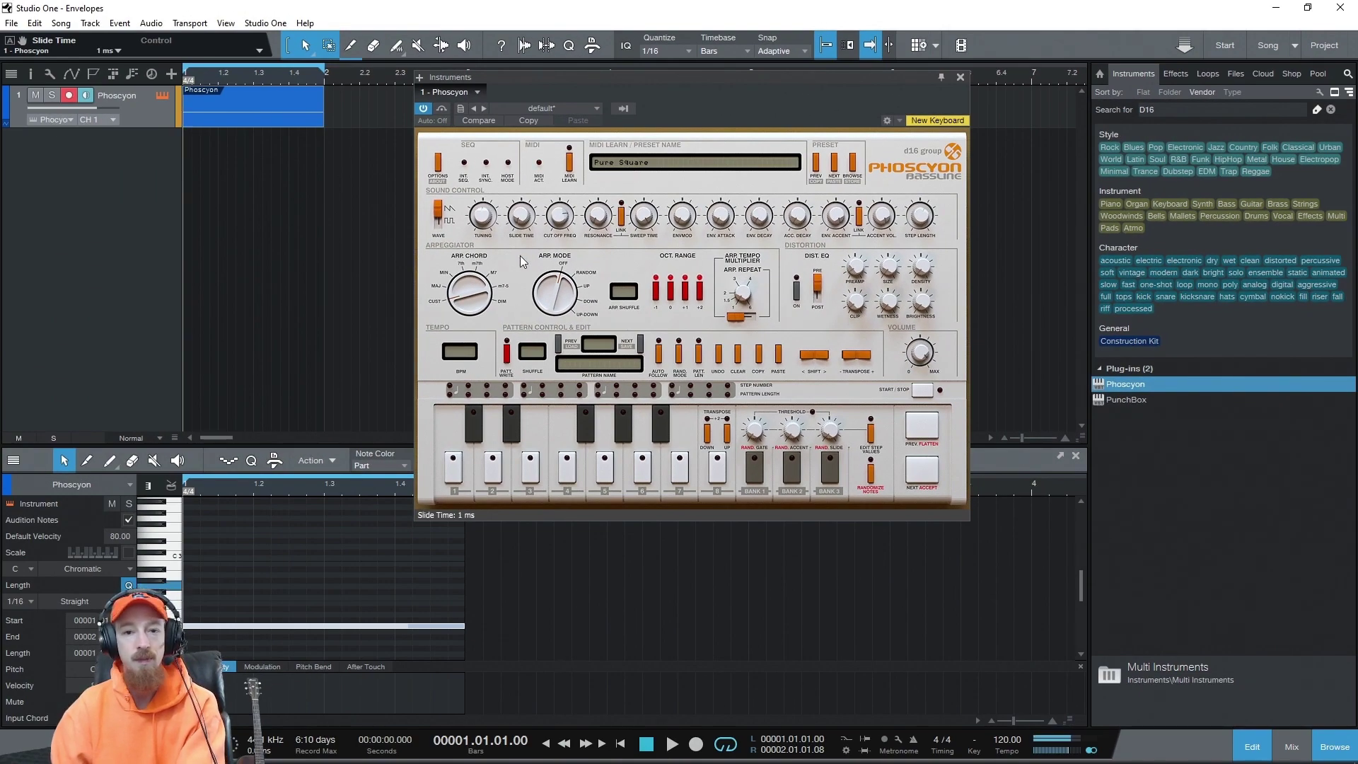
Step: Play the pattern while varying the slide time between 1 ms and 1700 ms, leaving it at 1700 ms
left_click_drag(521, 216, 524, 127)
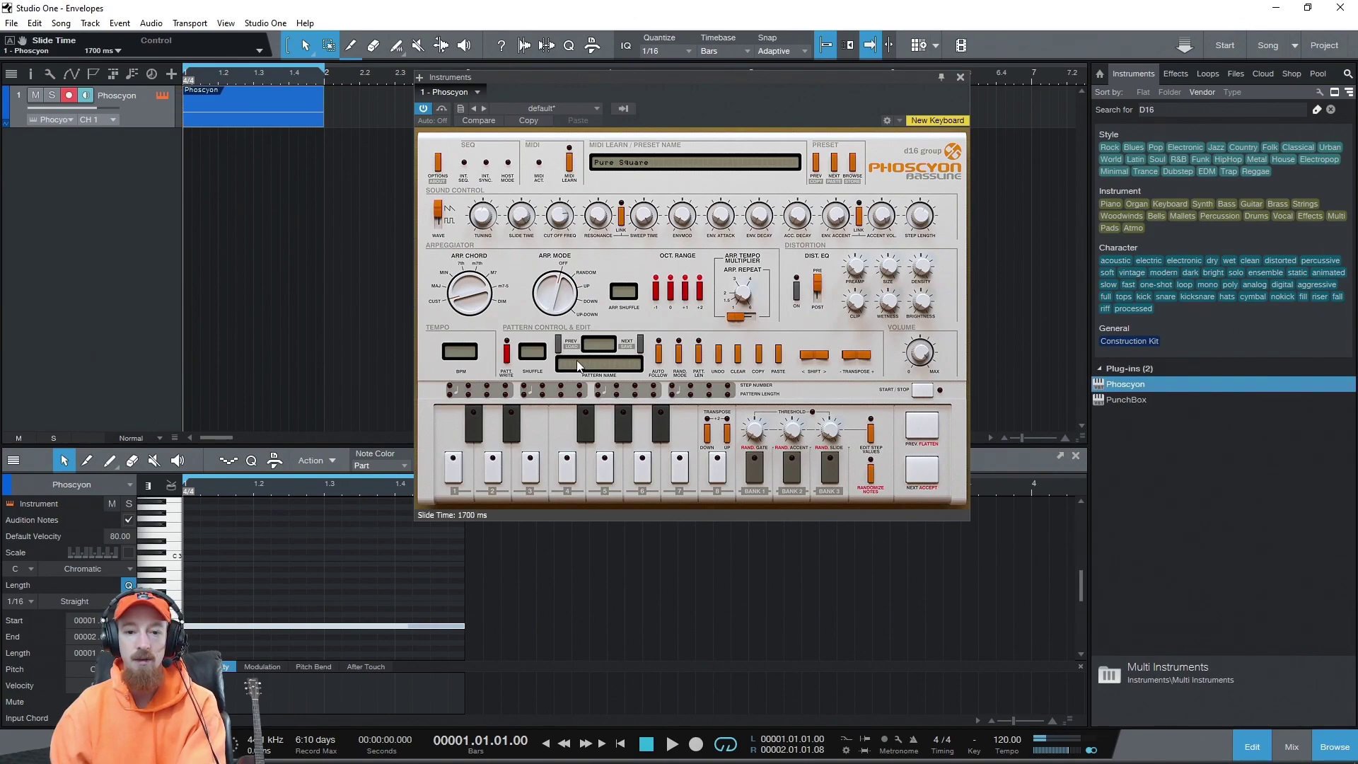
double_click(520, 221)
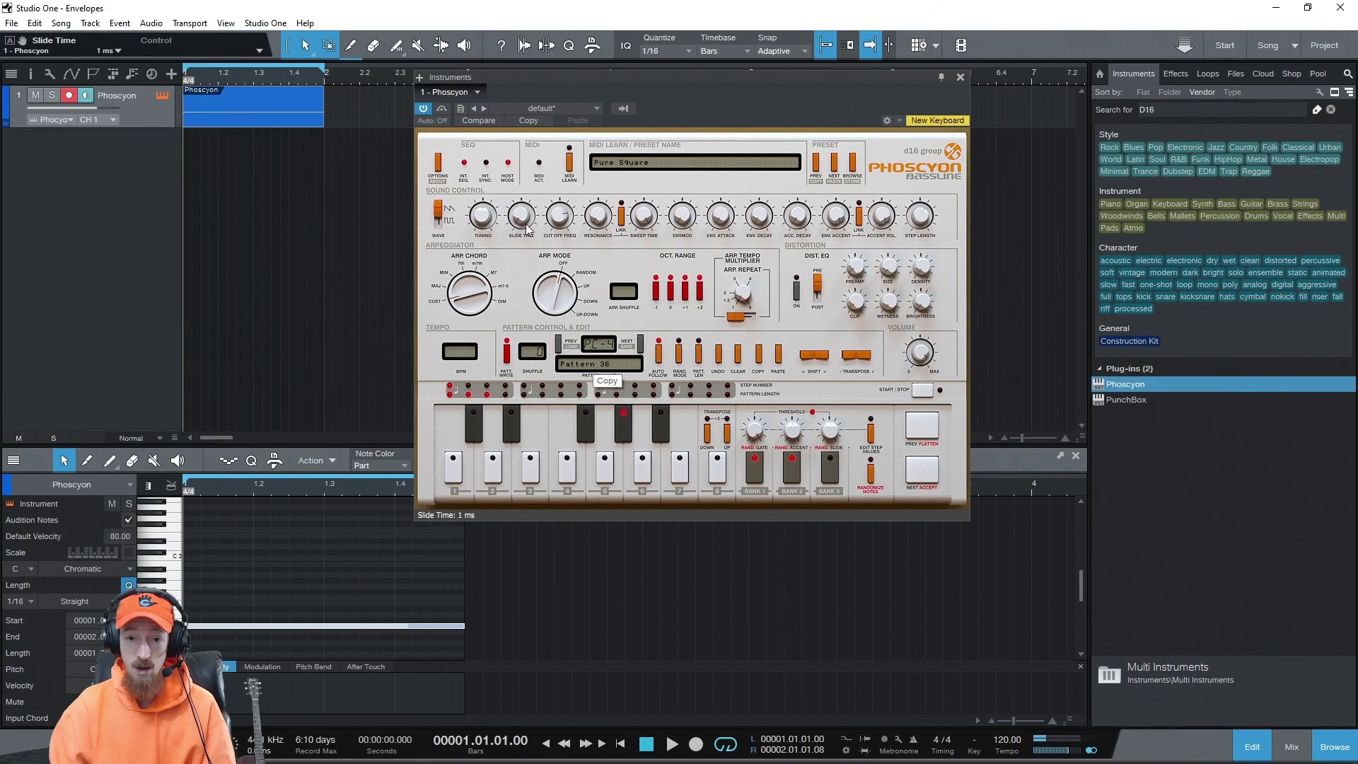
left_click_drag(509, 228, 511, 223)
key("space")
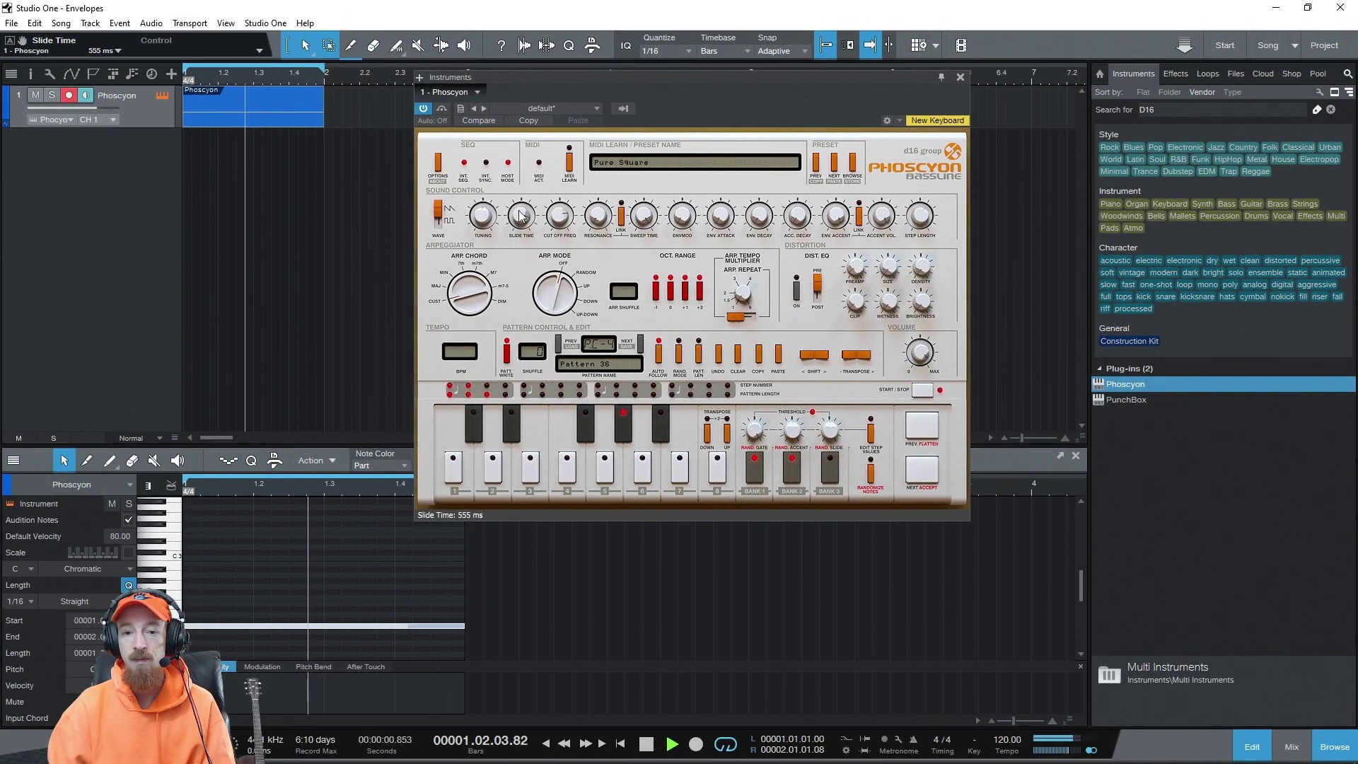
key("space")
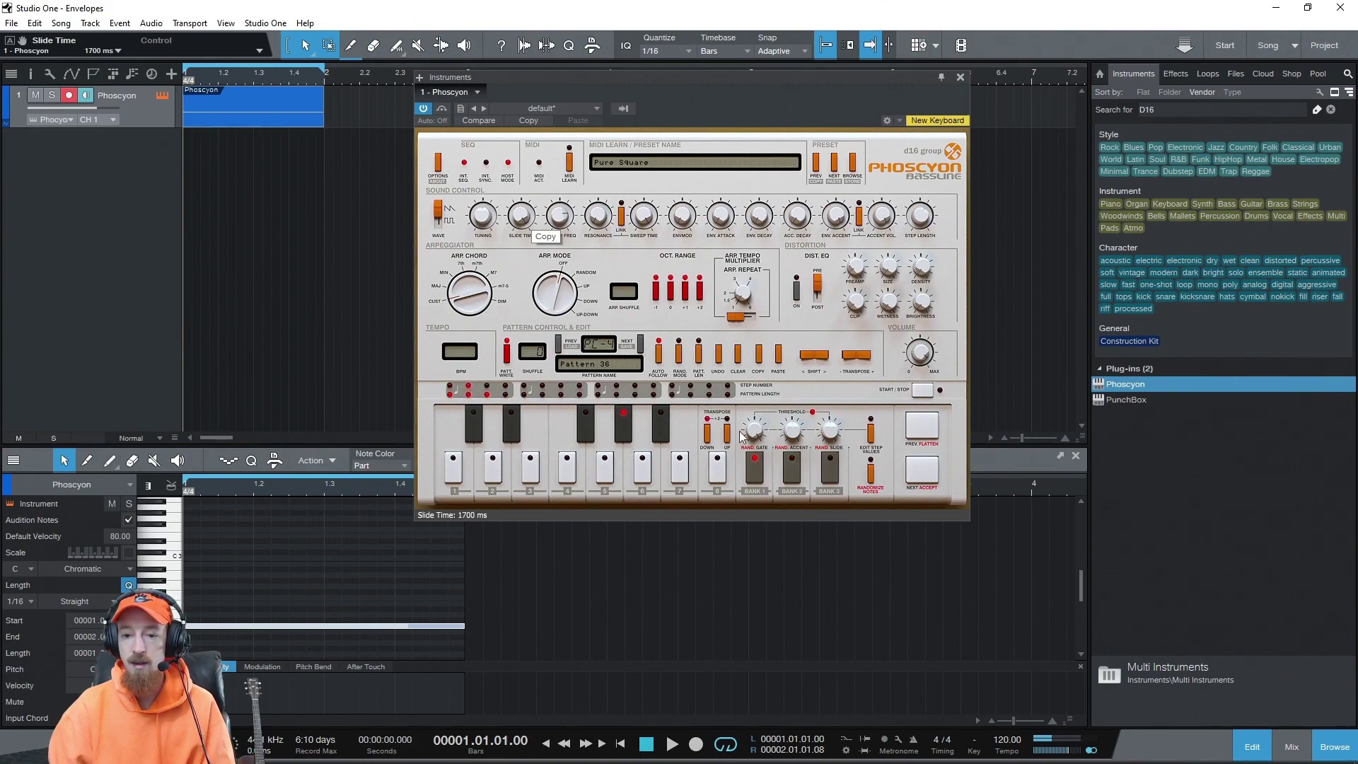
Step: Enable slide on the current pattern step and reduce the slide time to 1 ms during playback
left_click(832, 468)
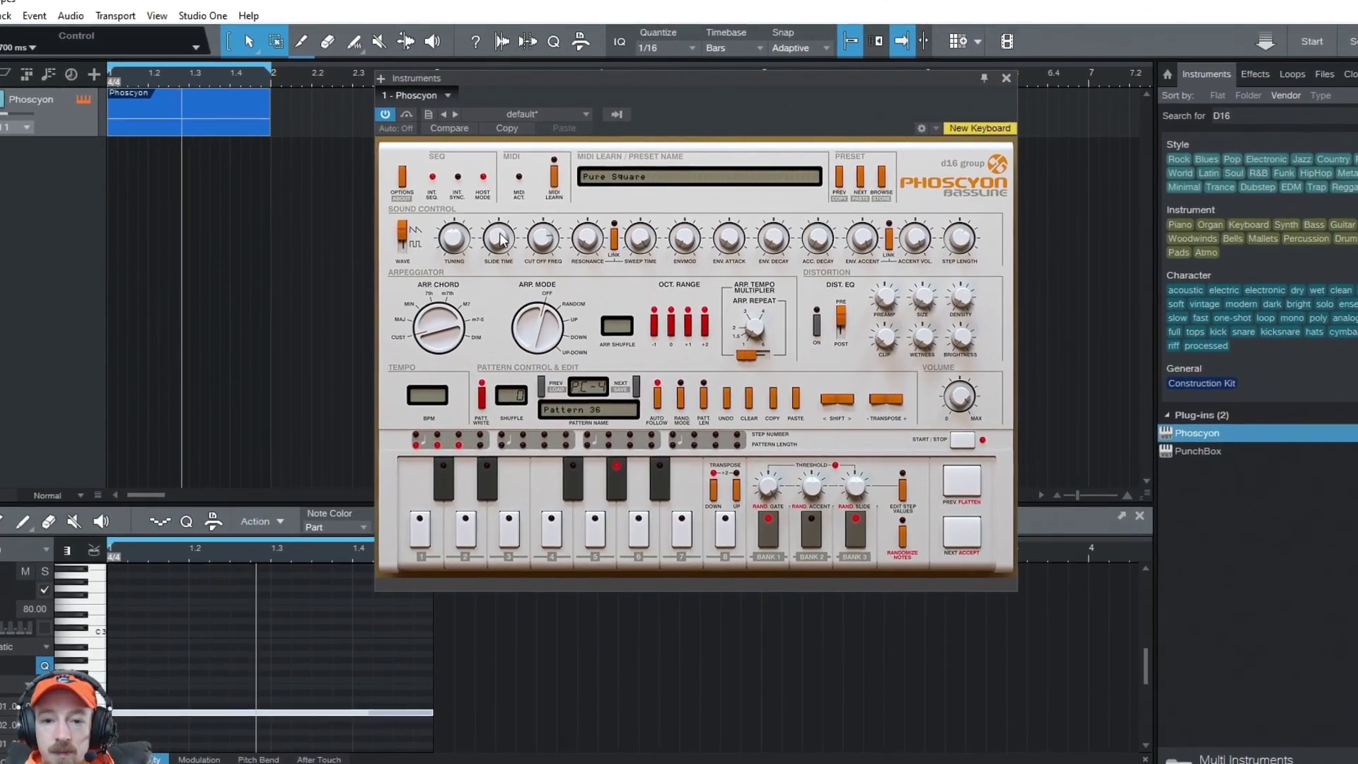
left_click_drag(512, 232, 514, 371)
left_click_drag(470, 461, 480, 523)
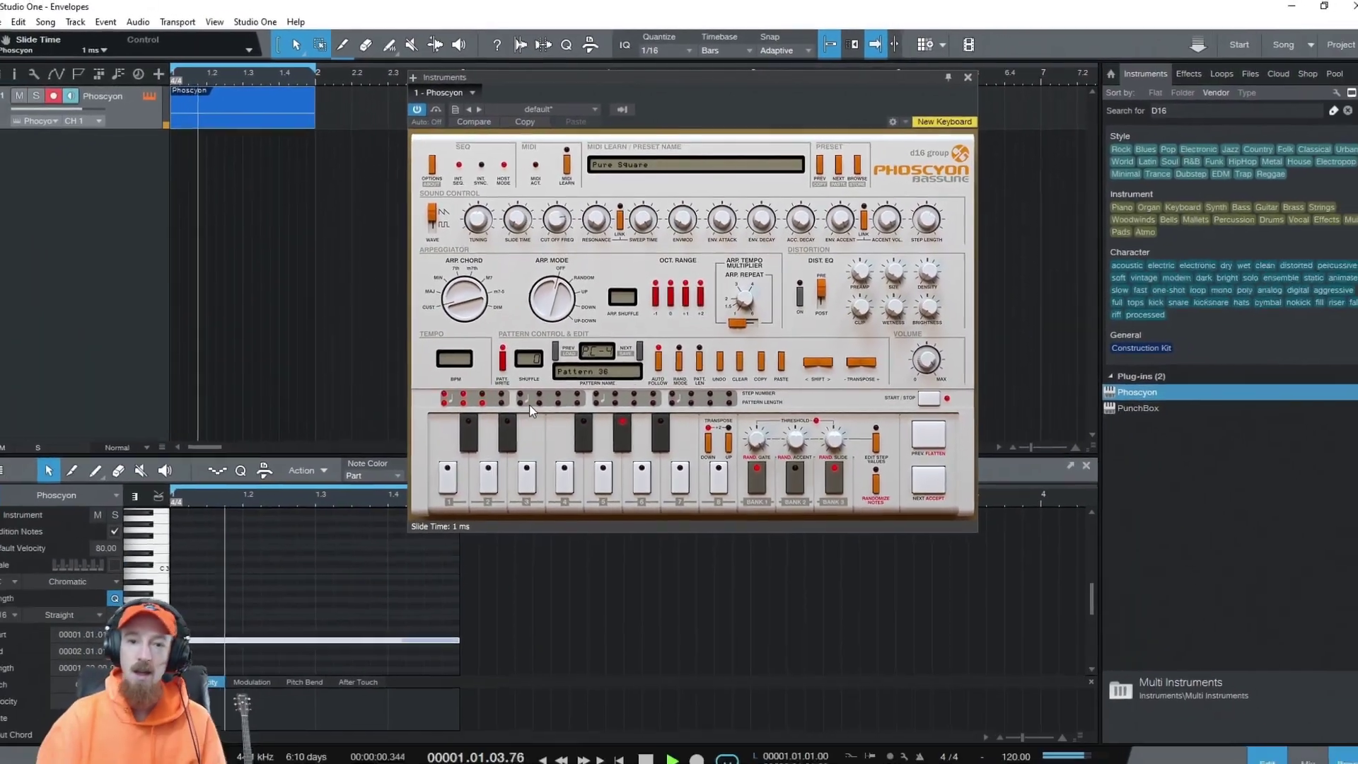
key("space")
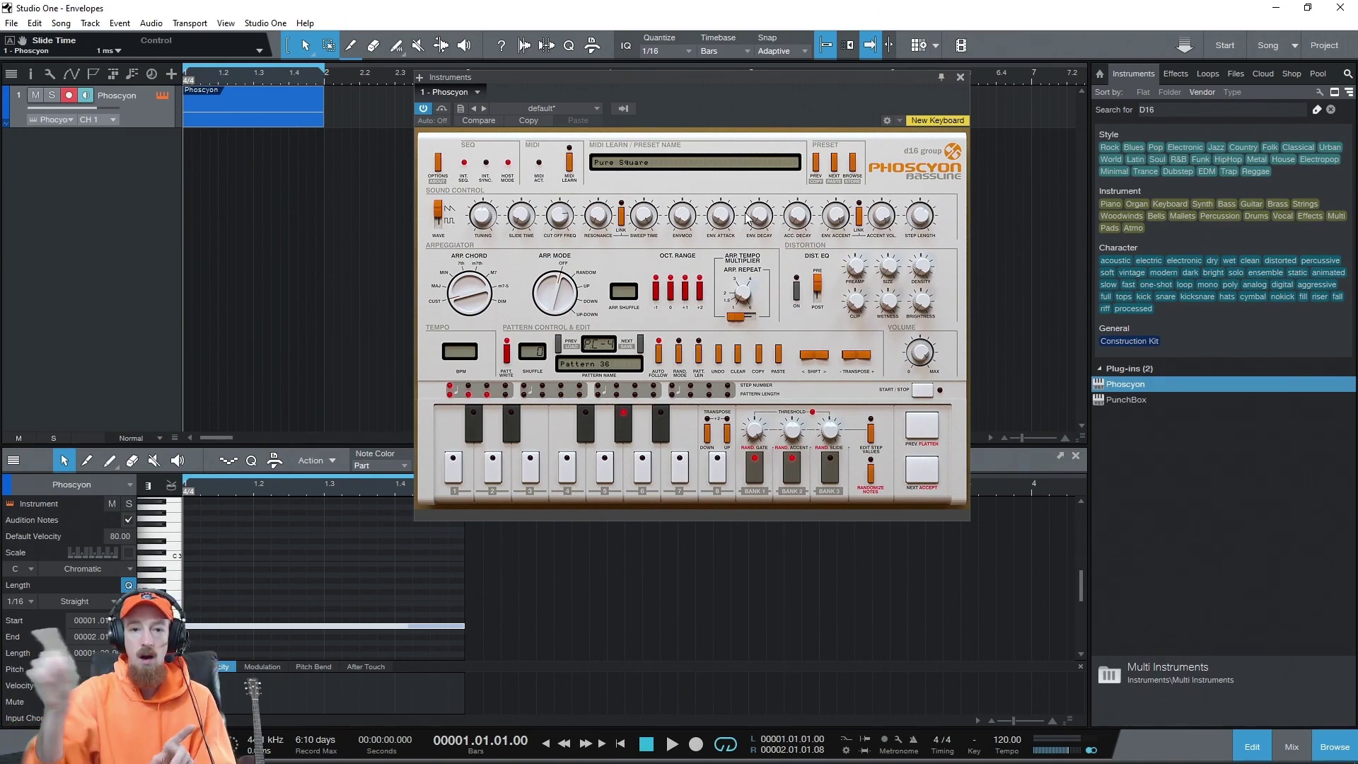
Step: Audition the pattern with the cutoff frequency at 0.0, raise it to 6.4, and return it to 0.0
left_click(559, 222)
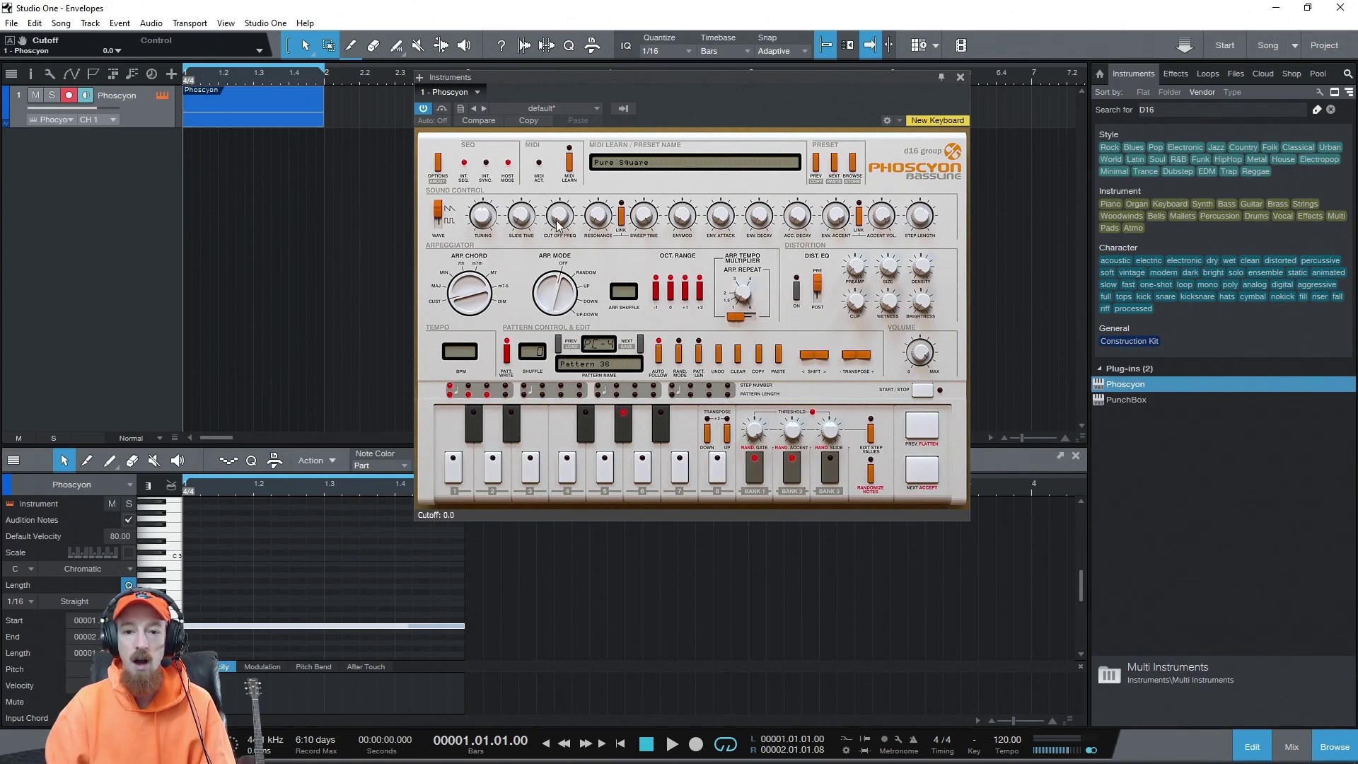
key("space")
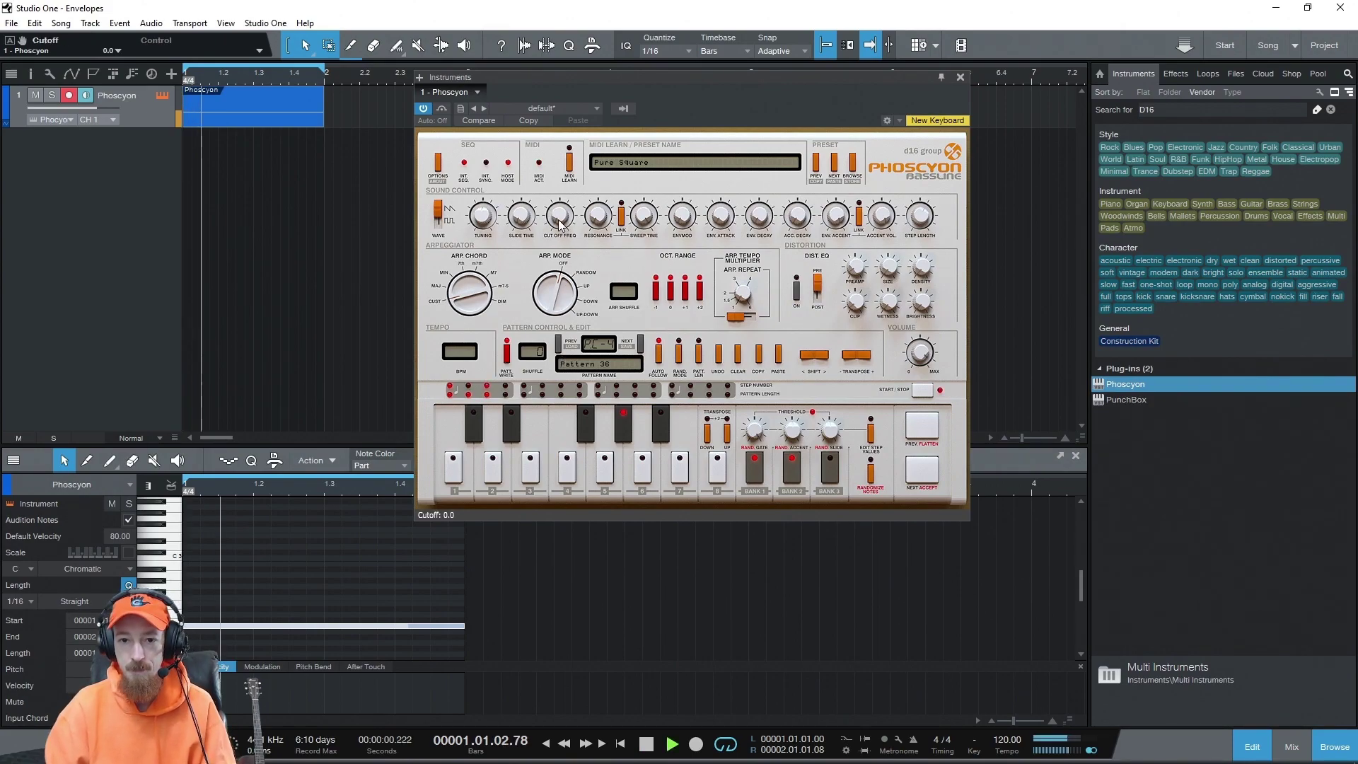
mouse_move(564, 230)
left_mouse_down()
mouse_move(558, 141)
mouse_move(580, 76)
mouse_move(550, 227)
mouse_move(566, 250)
left_mouse_up()
key("space")
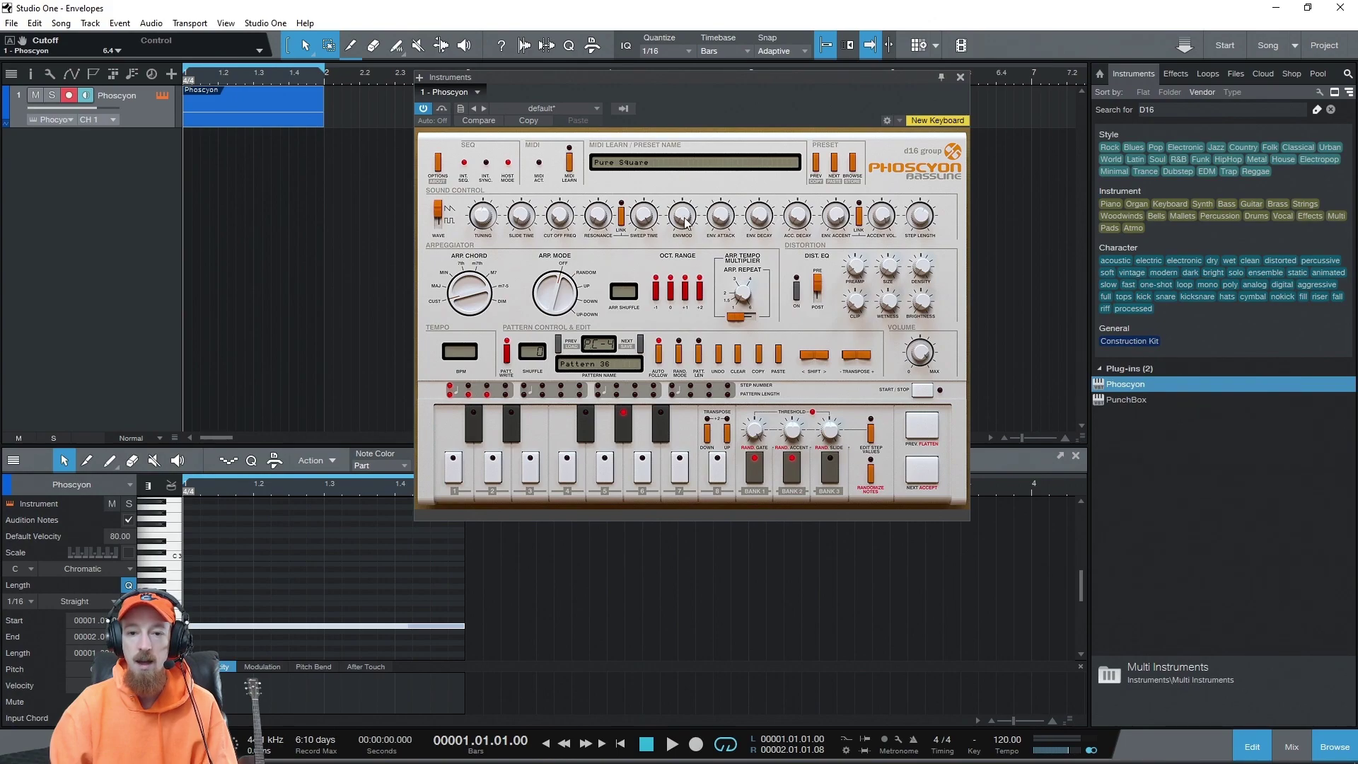
left_click_drag(562, 221, 570, 275)
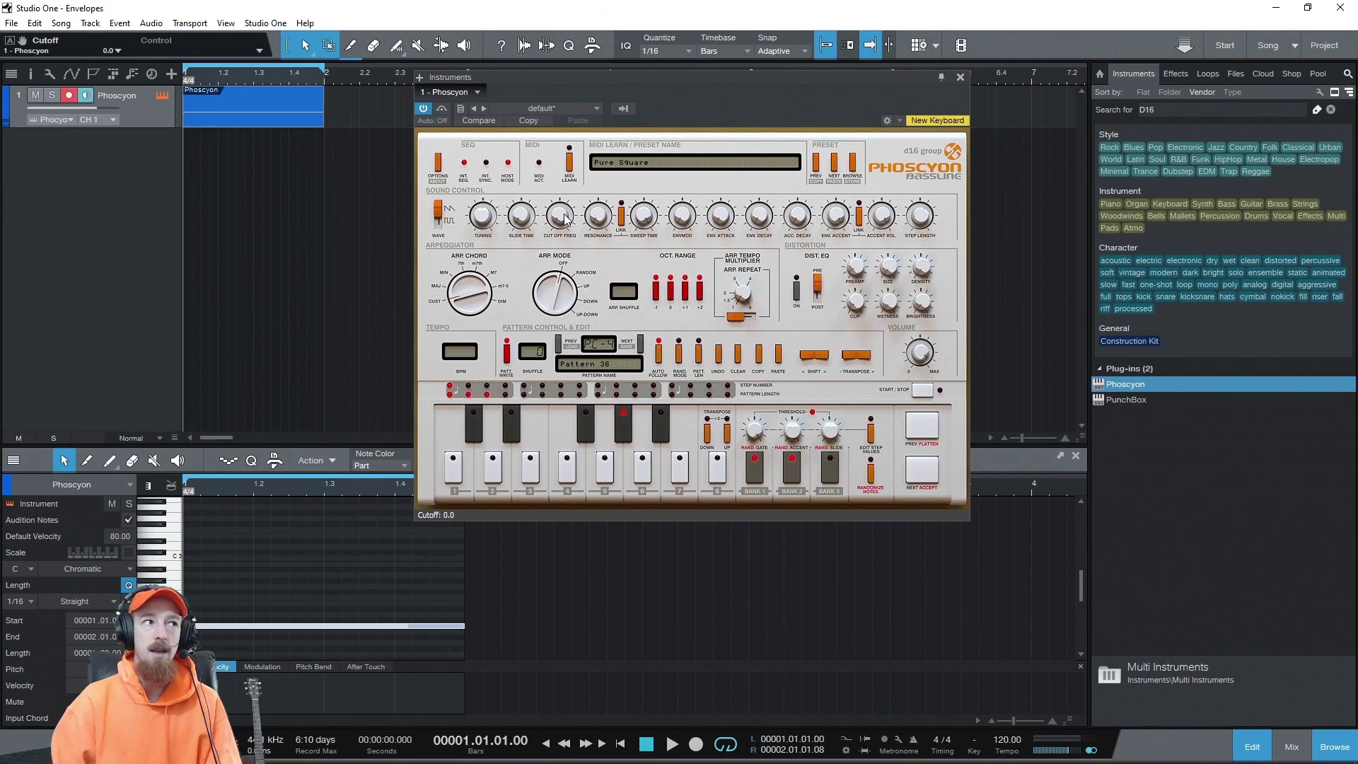
key("space")
key("space")
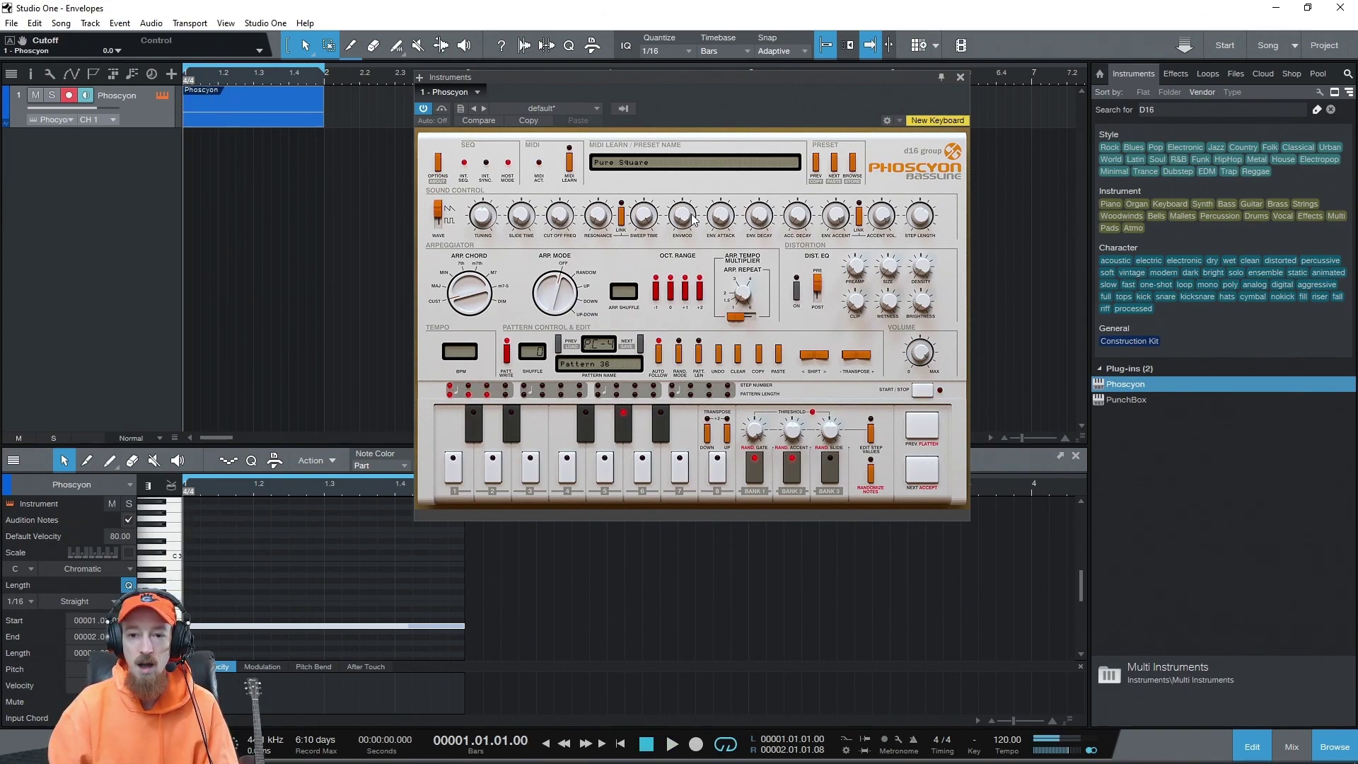
Step: Set the envelope modulation to 100.0, play the pattern, and reduce the modulation to 66.0
left_click_drag(682, 222, 719, 227)
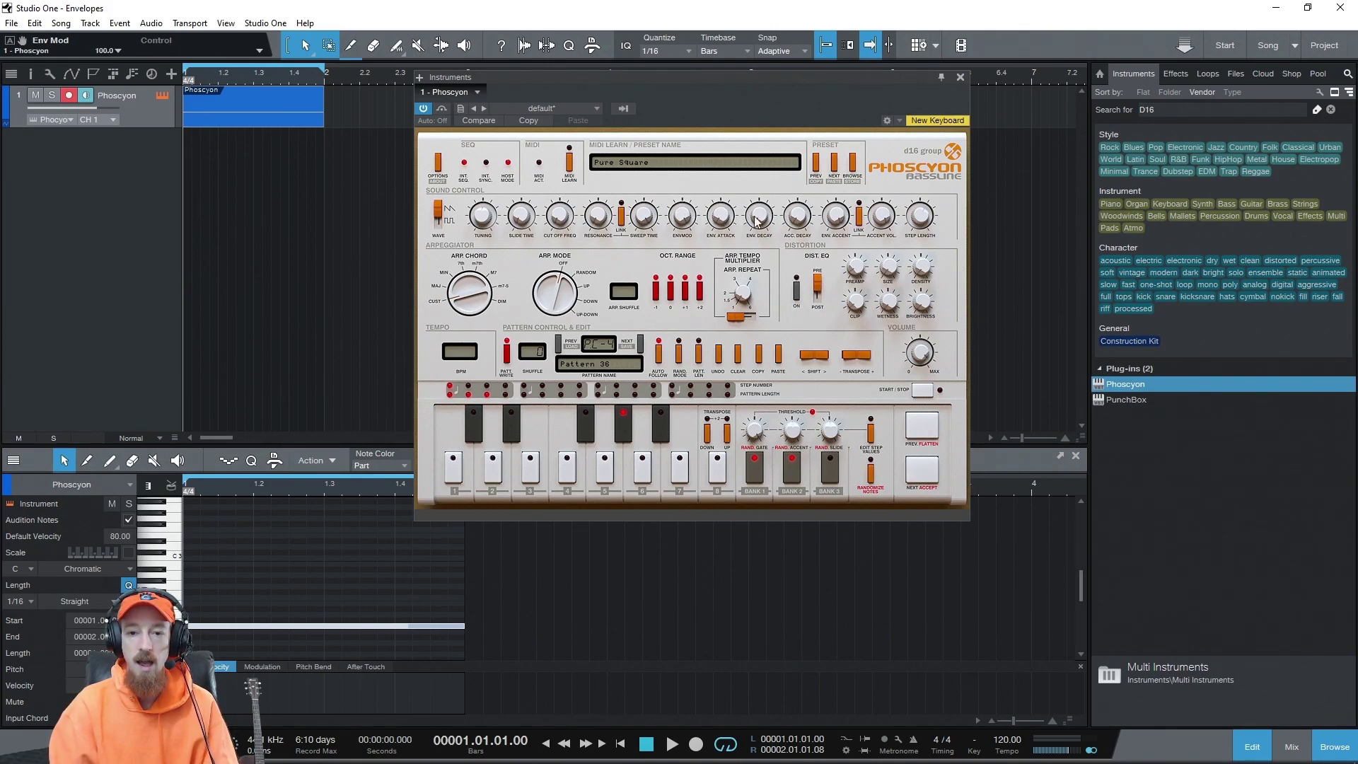
key("space")
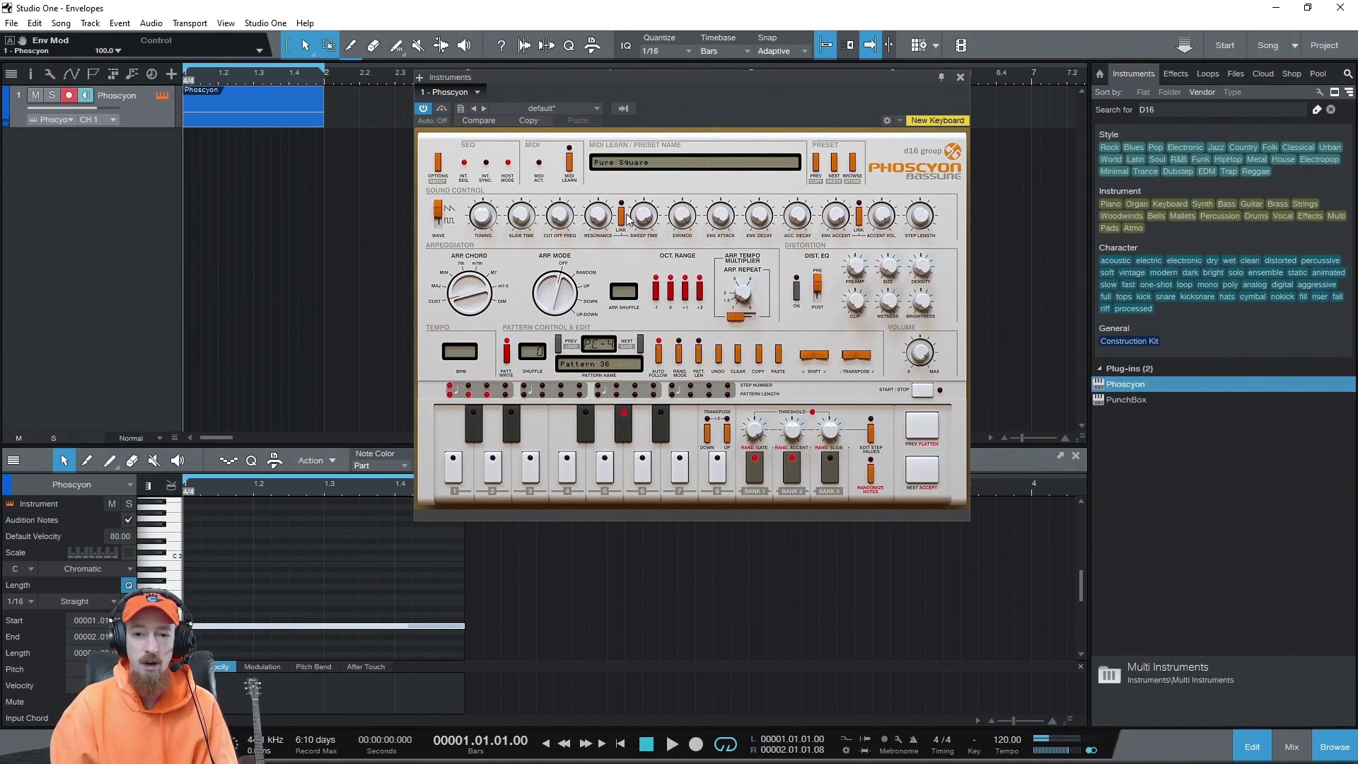
left_click(684, 220)
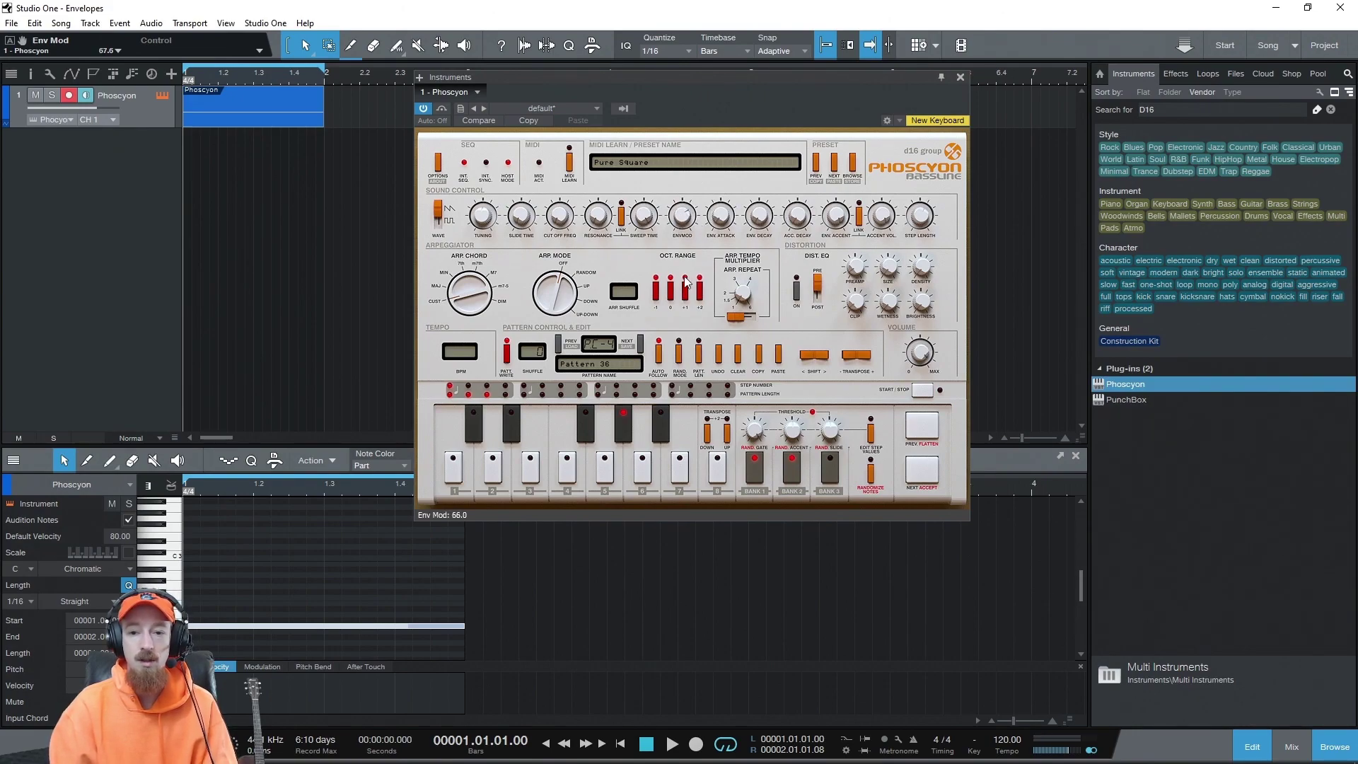
Step: Set the cutoff frequency to 55.6 and adjust the envelope modulation while the pattern plays
left_click_drag(572, 220, 576, 124)
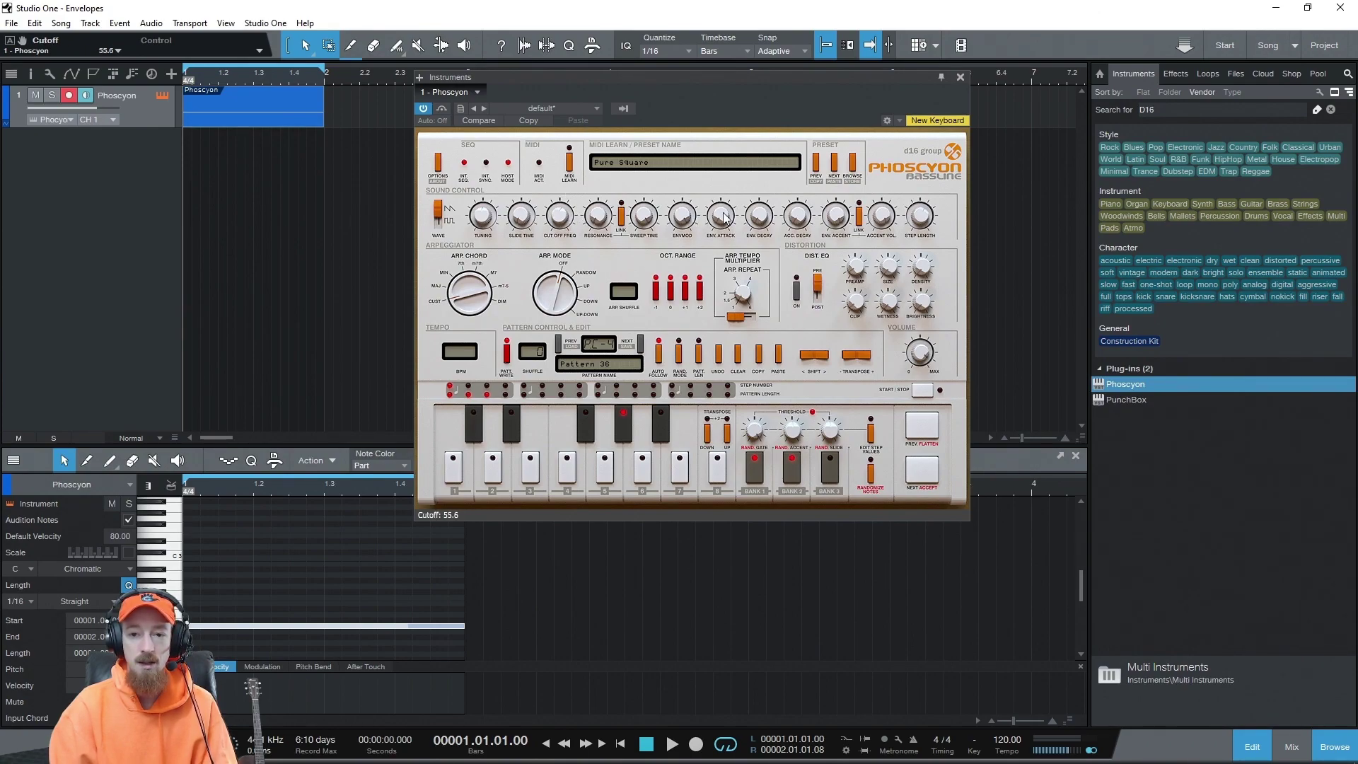
key("space")
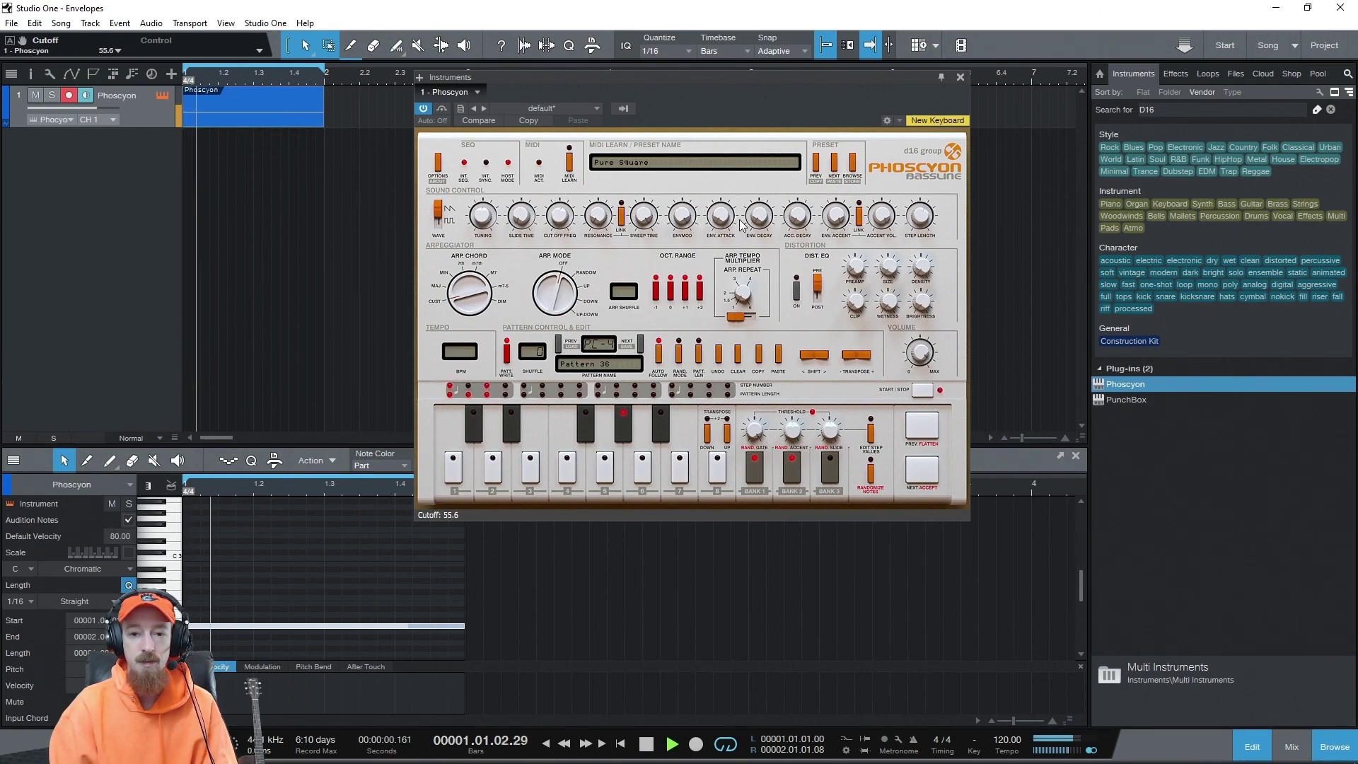
left_click_drag(682, 220, 653, 150)
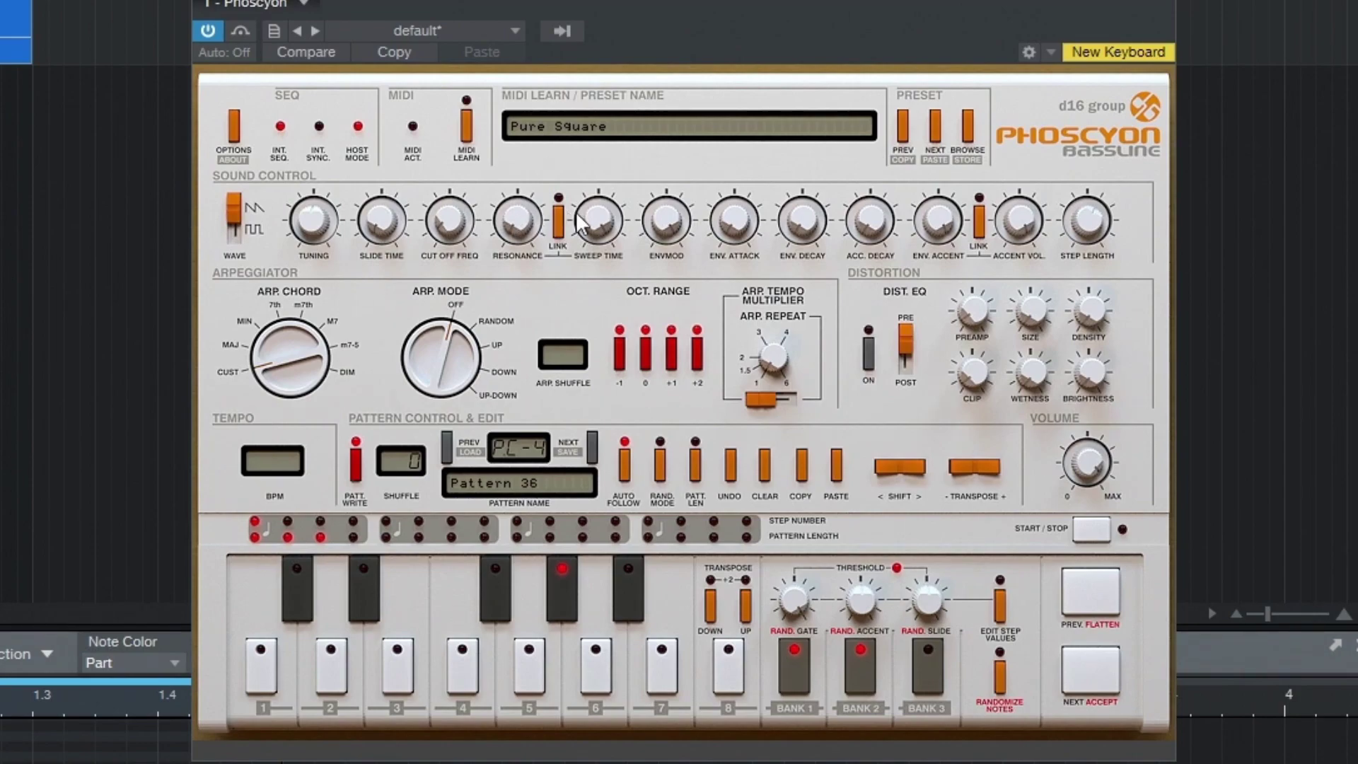
Step: Raise the filter resonance and turn the envelope modulation down
mouse_move(515, 224)
left_mouse_down()
mouse_move(515, 3)
mouse_move(542, 222)
left_mouse_up()
left_click_drag(515, 220, 537, 36)
left_click_drag(663, 228, 705, 567)
Step: Turn the sweep time down, up, and down again to compare short and long sweeps on the pattern
left_click_drag(593, 223, 602, 343)
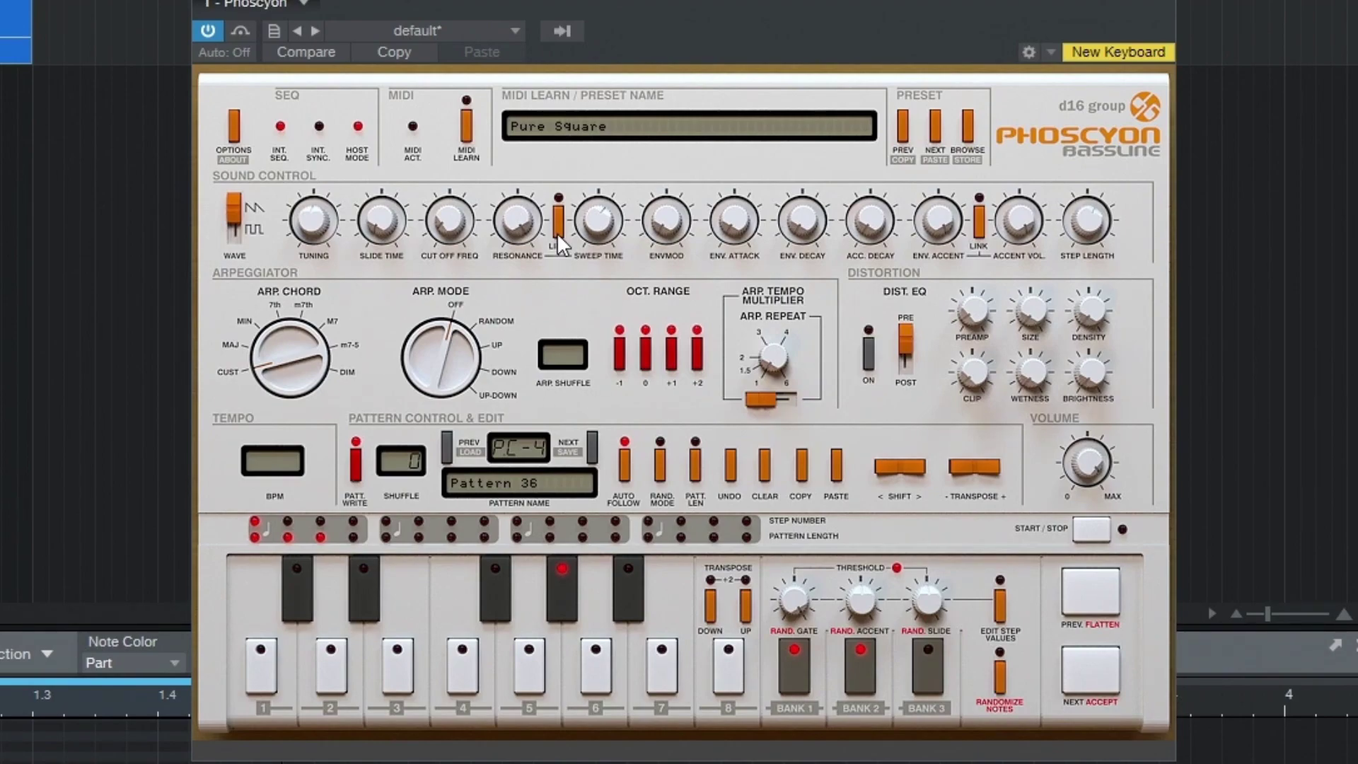
left_click_drag(609, 216, 625, 426)
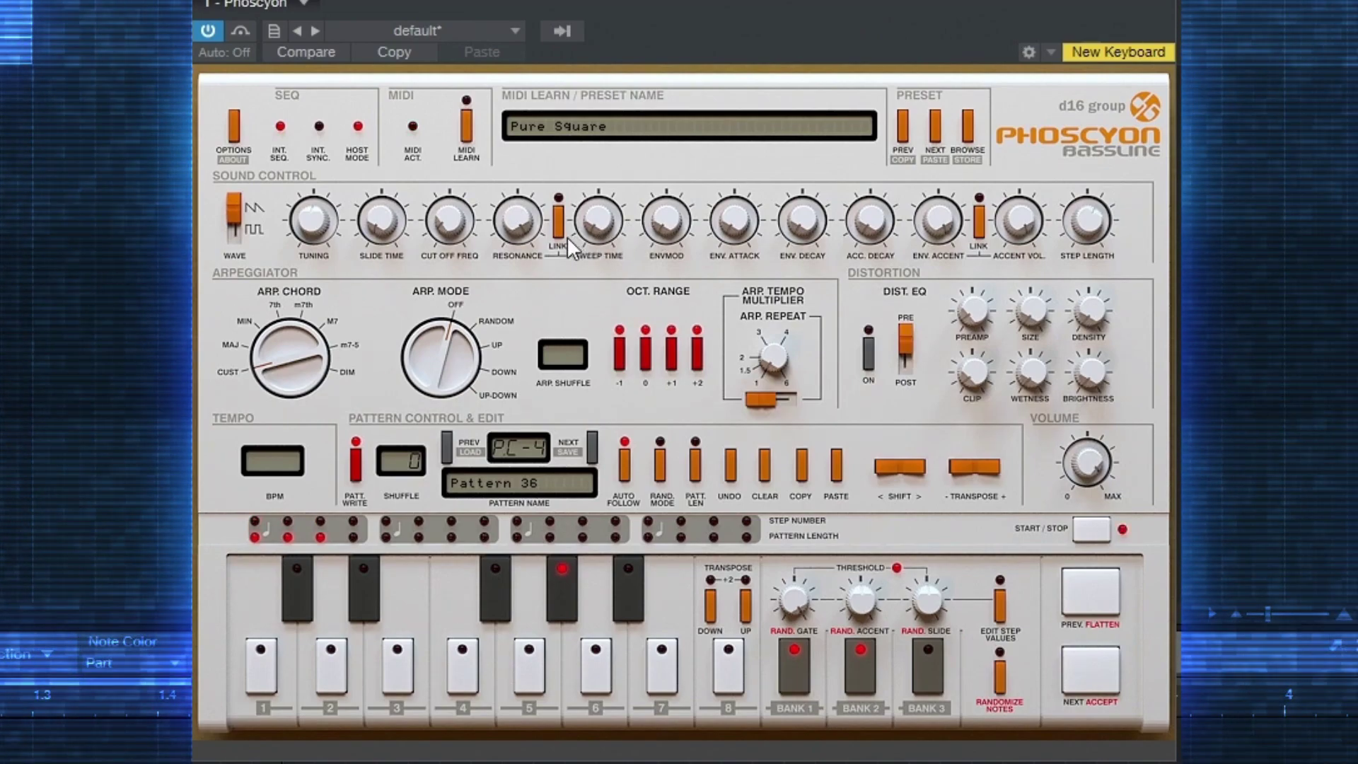
left_click_drag(600, 224, 581, 15)
mouse_move(601, 227)
left_mouse_down()
mouse_move(606, 387)
mouse_move(605, 216)
left_mouse_up()
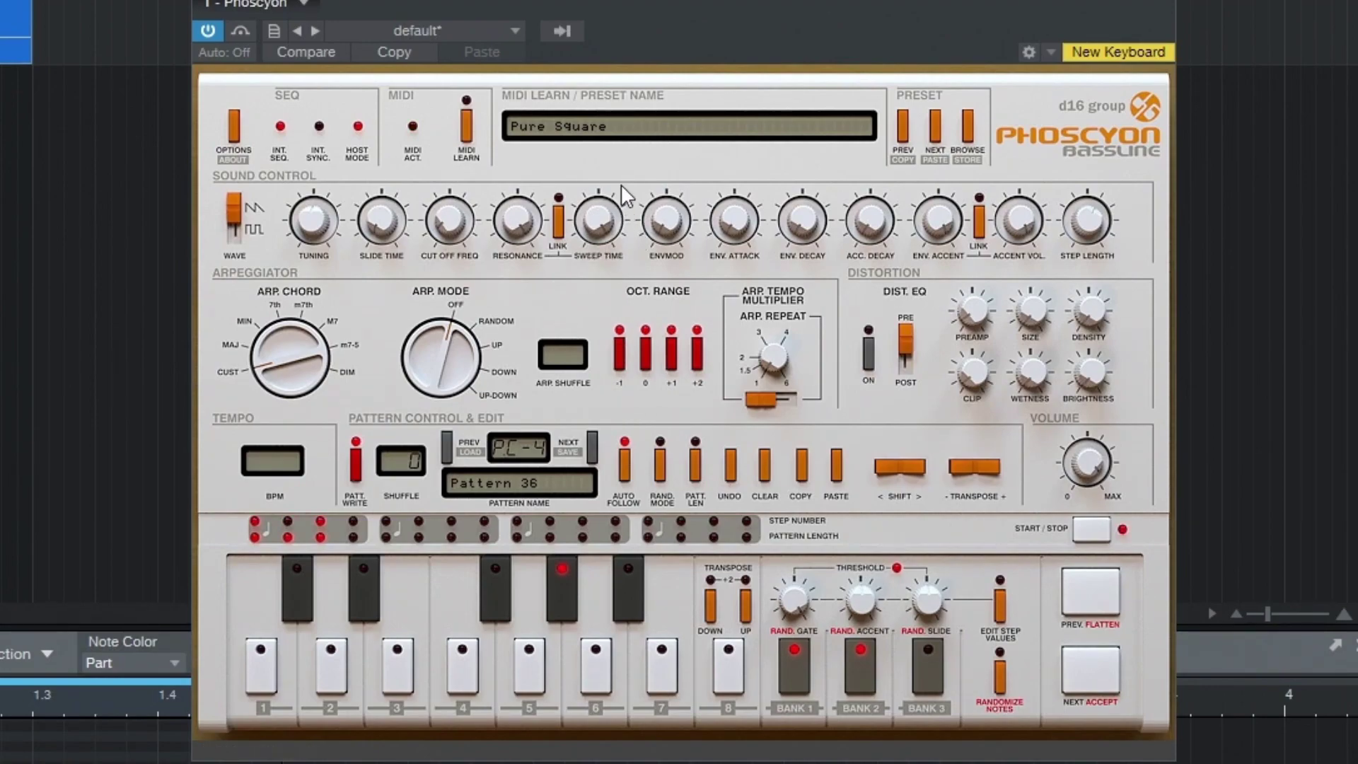
left_click_drag(596, 223, 633, 564)
mouse_move(607, 221)
left_mouse_down()
mouse_move(583, 159)
mouse_move(647, 159)
mouse_move(637, 169)
mouse_move(677, 222)
mouse_move(622, 219)
mouse_move(595, 232)
mouse_move(595, 261)
mouse_move(606, 227)
left_mouse_up()
Step: Link the resonance and sweep time knobs, adjust them together, and unlink them
left_click(553, 222)
left_click_drag(516, 219, 599, 219)
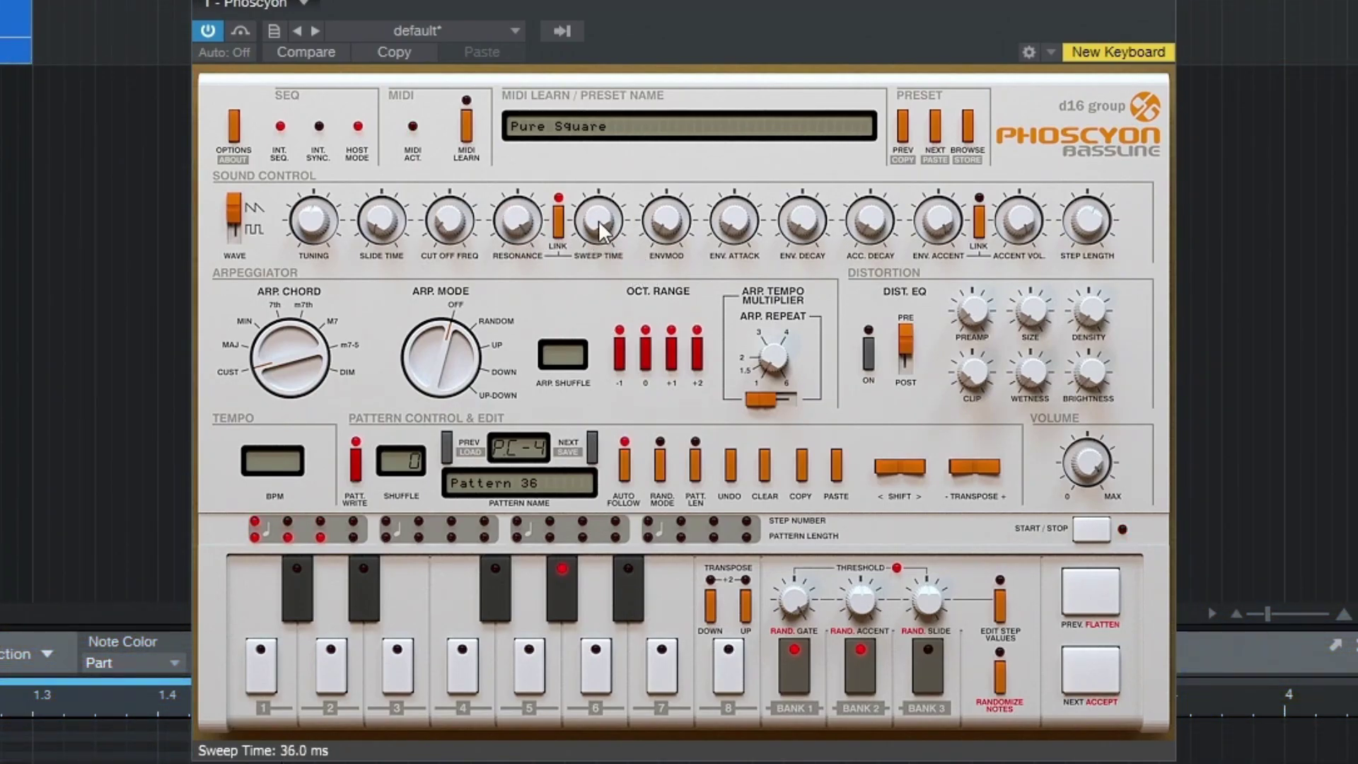
left_click_drag(518, 227, 553, 163)
left_click(564, 218)
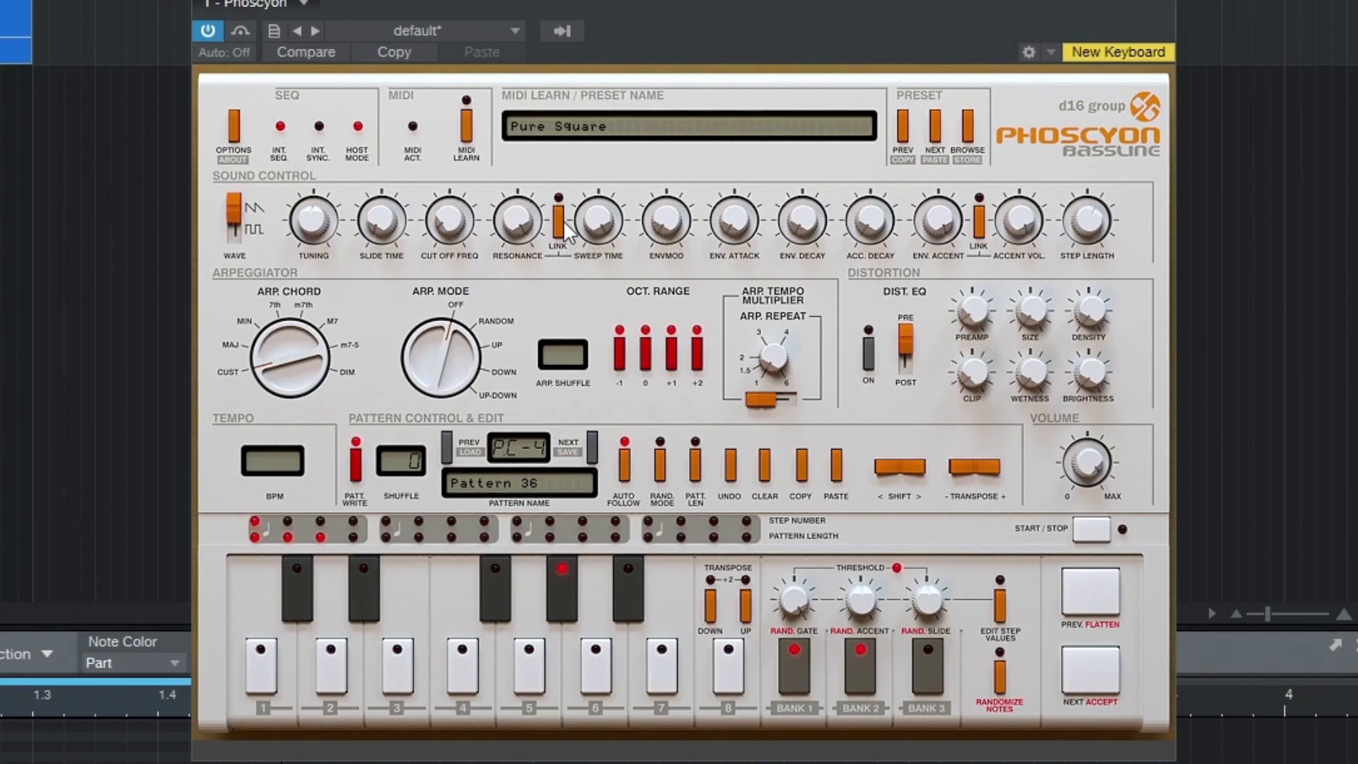
Step: Adjust the envelope decay, try a high envelope modulation, and set the modulation to 0.0
left_click_drag(670, 222, 676, 269)
left_click_drag(803, 222, 760, 237)
left_click_drag(670, 223, 693, 19)
left_click_drag(668, 228, 747, 662)
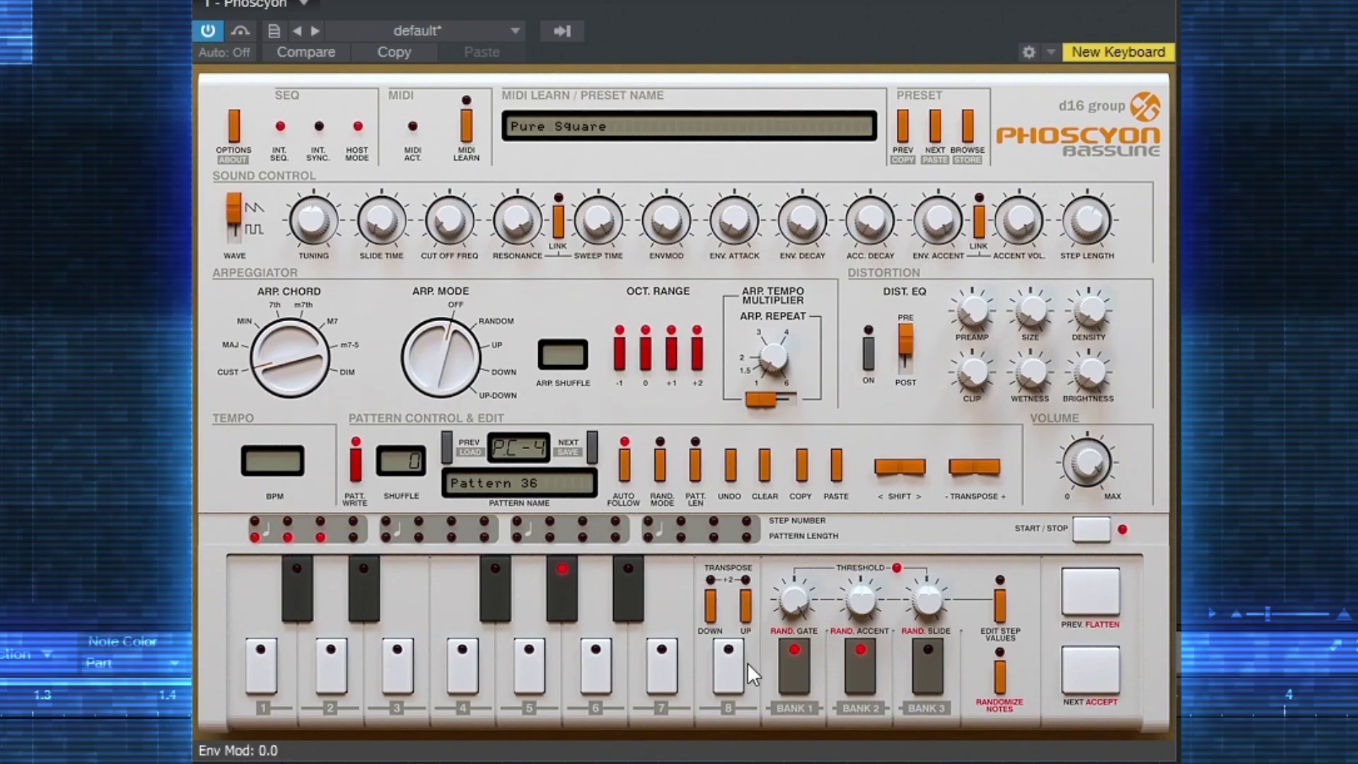
Step: Set the envelope attack to 534.6 ms and raise the resonance and envelope decay
left_click_drag(737, 223, 738, 28)
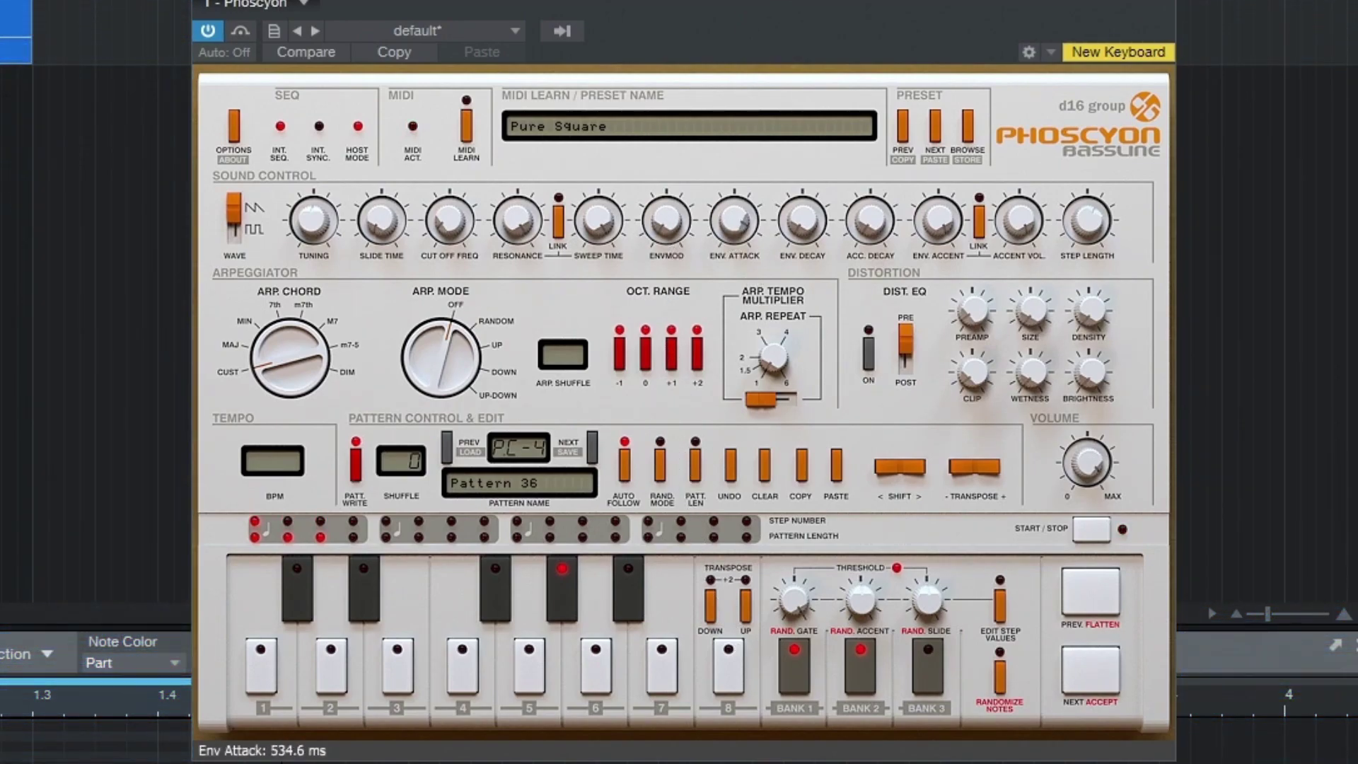
left_click_drag(518, 239, 537, 163)
left_click_drag(807, 227, 796, 127)
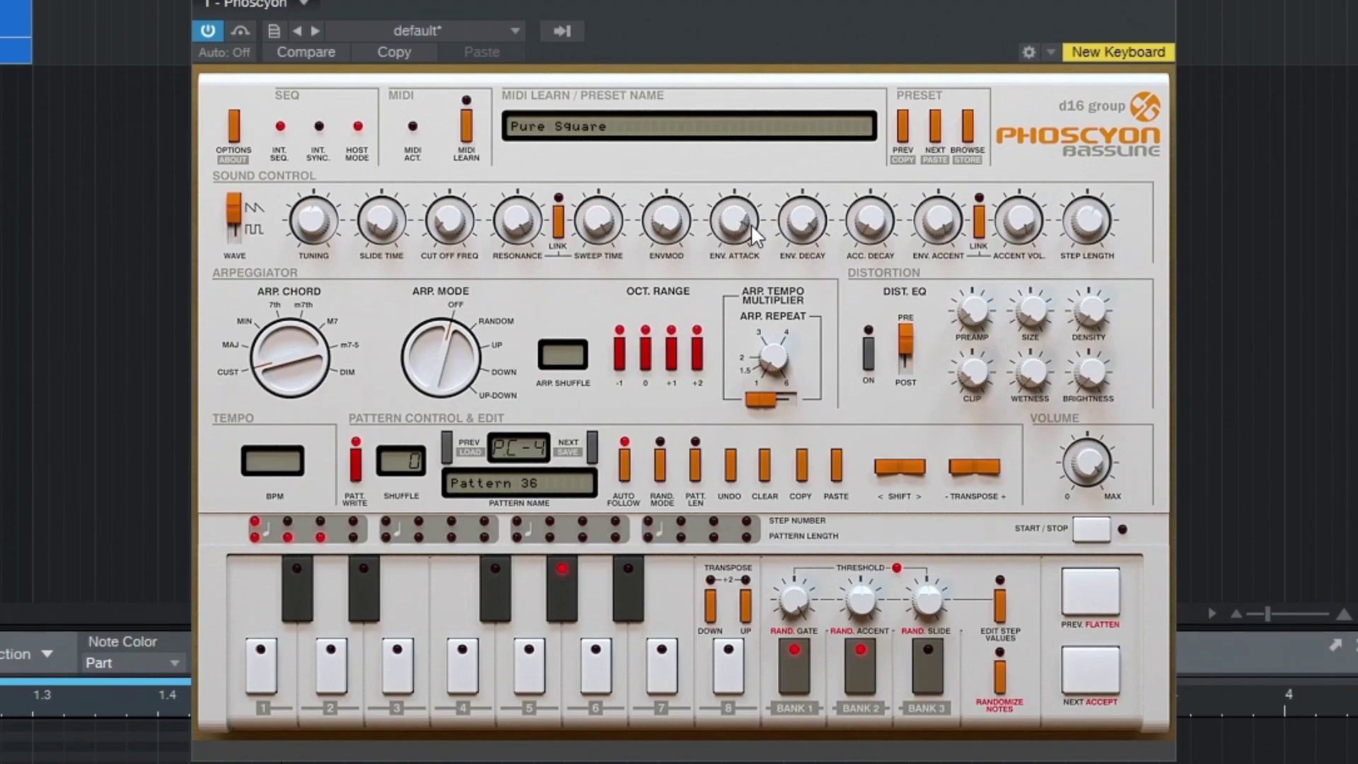
Step: Reduce the envelope attack to 189.7 ms, adjust the envelope accent, and set the attack to 0.0 ms
left_click_drag(726, 223, 737, 261)
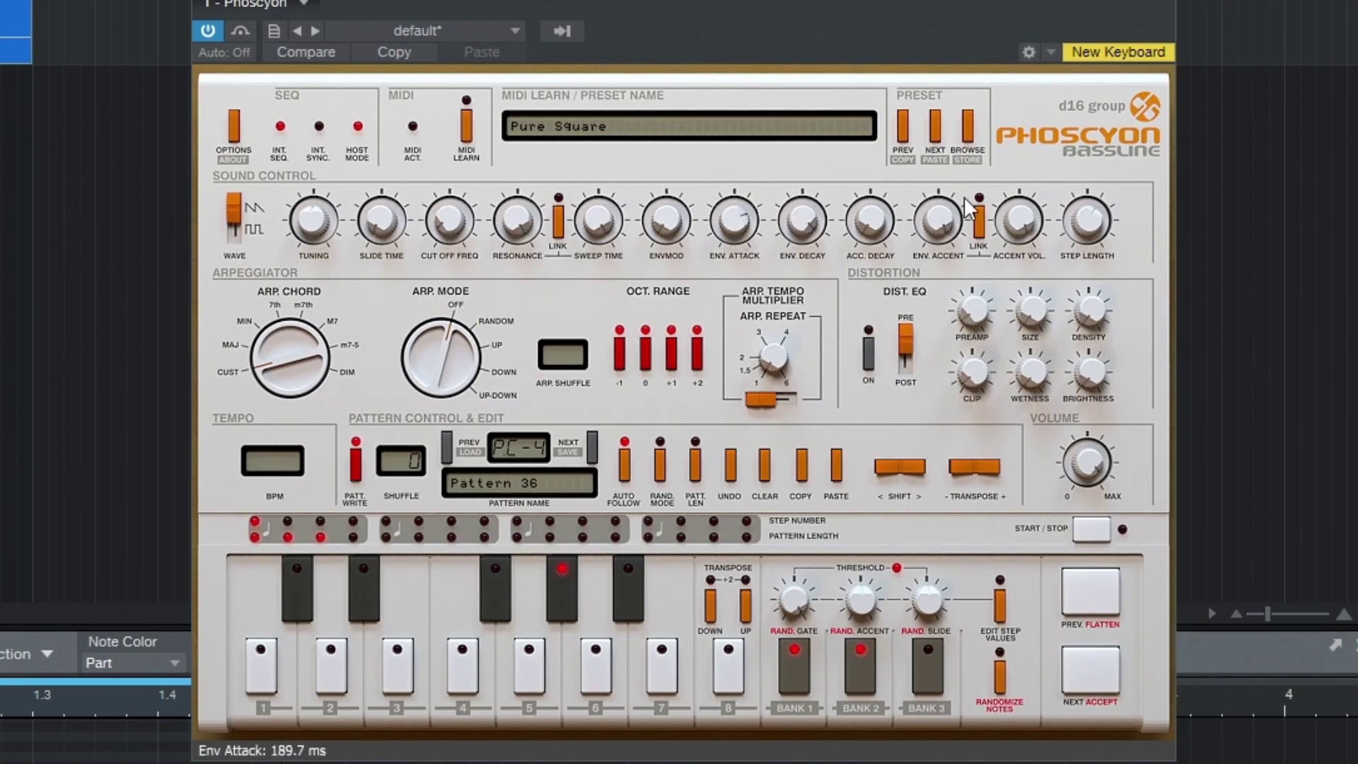
left_click_drag(948, 219, 928, 239)
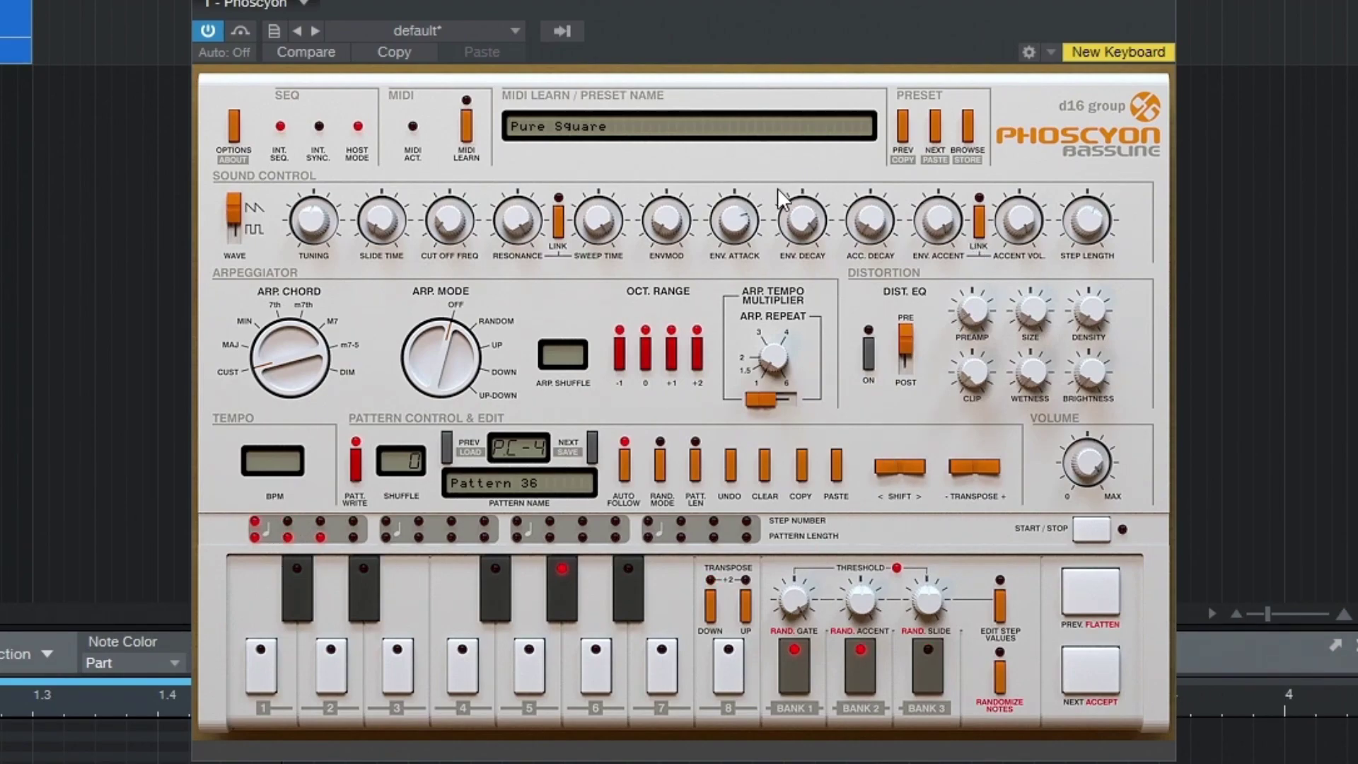
left_click_drag(741, 220, 770, 469)
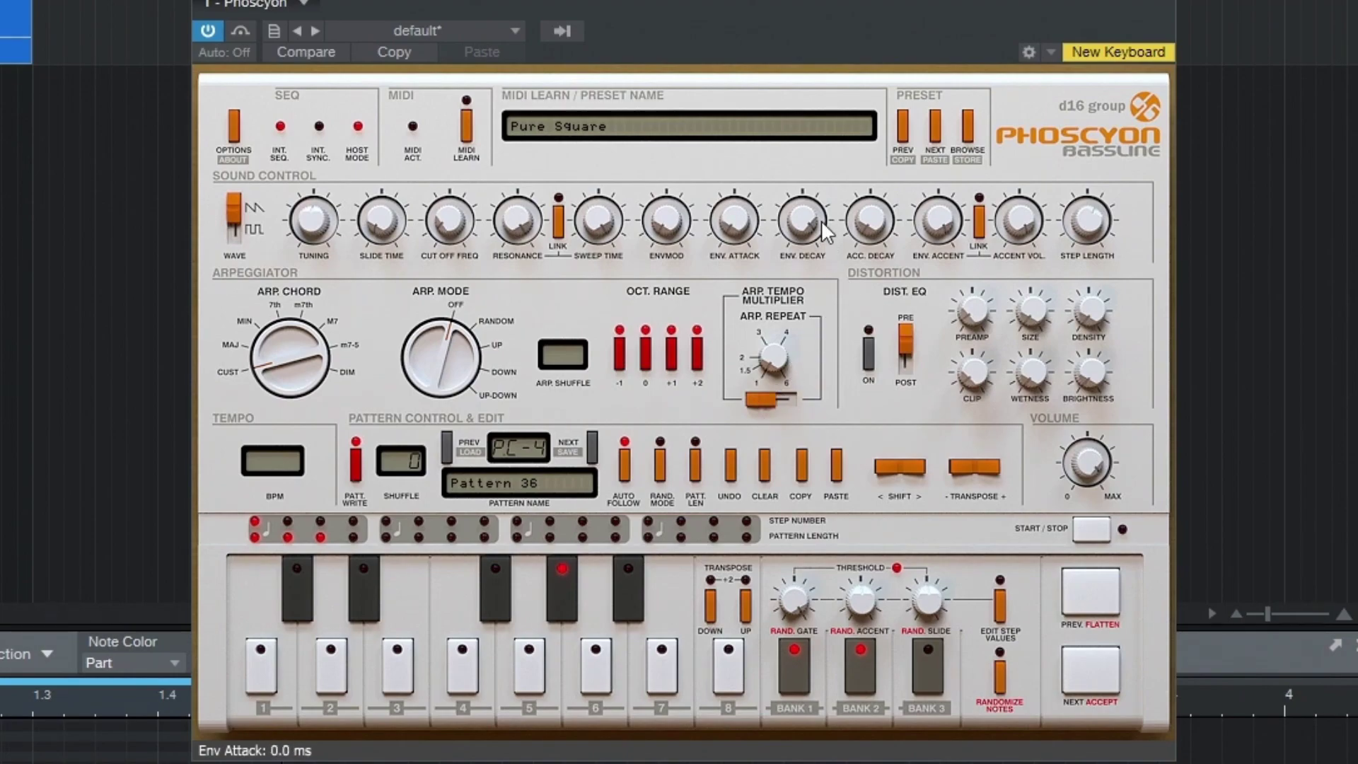
Step: Lower the envelope decay to 200.0 ms and reset the envelope decay knob
left_click_drag(800, 223, 822, 526)
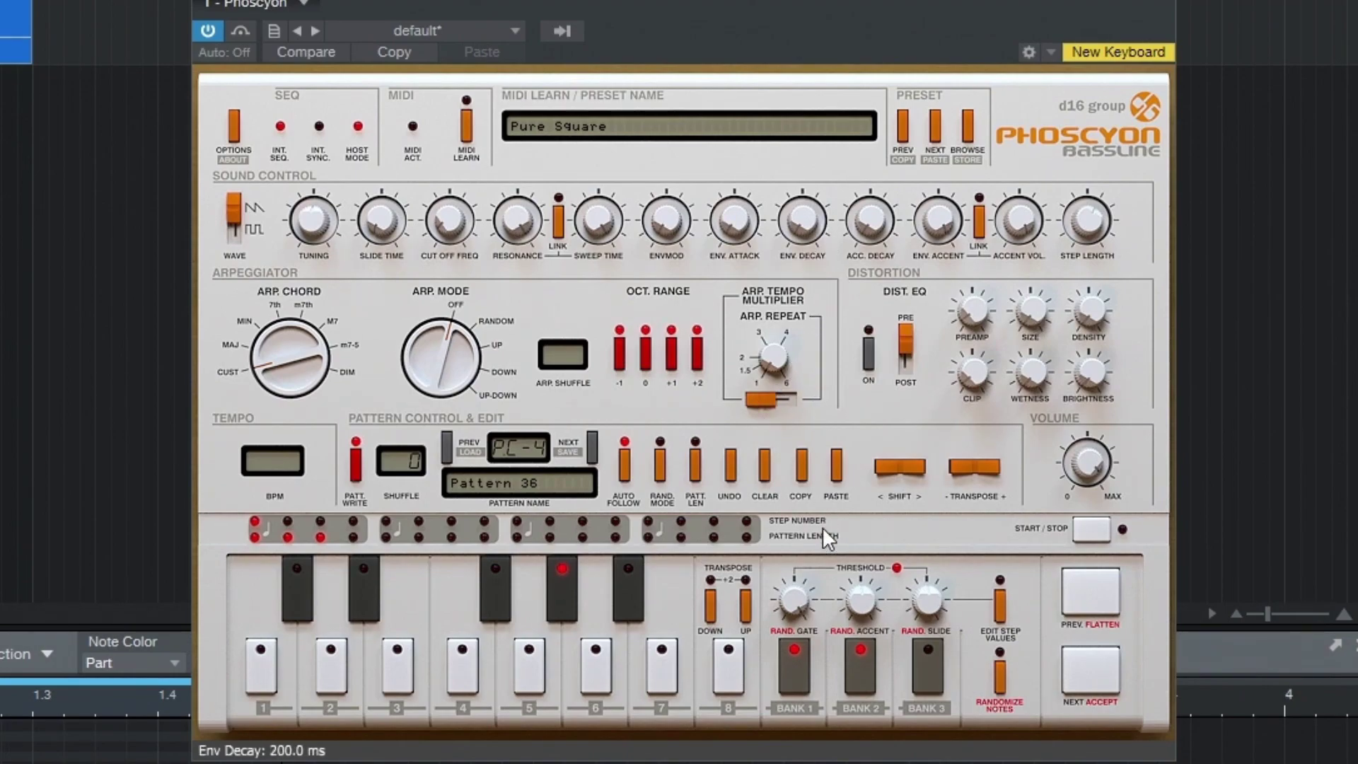
double_click(807, 227)
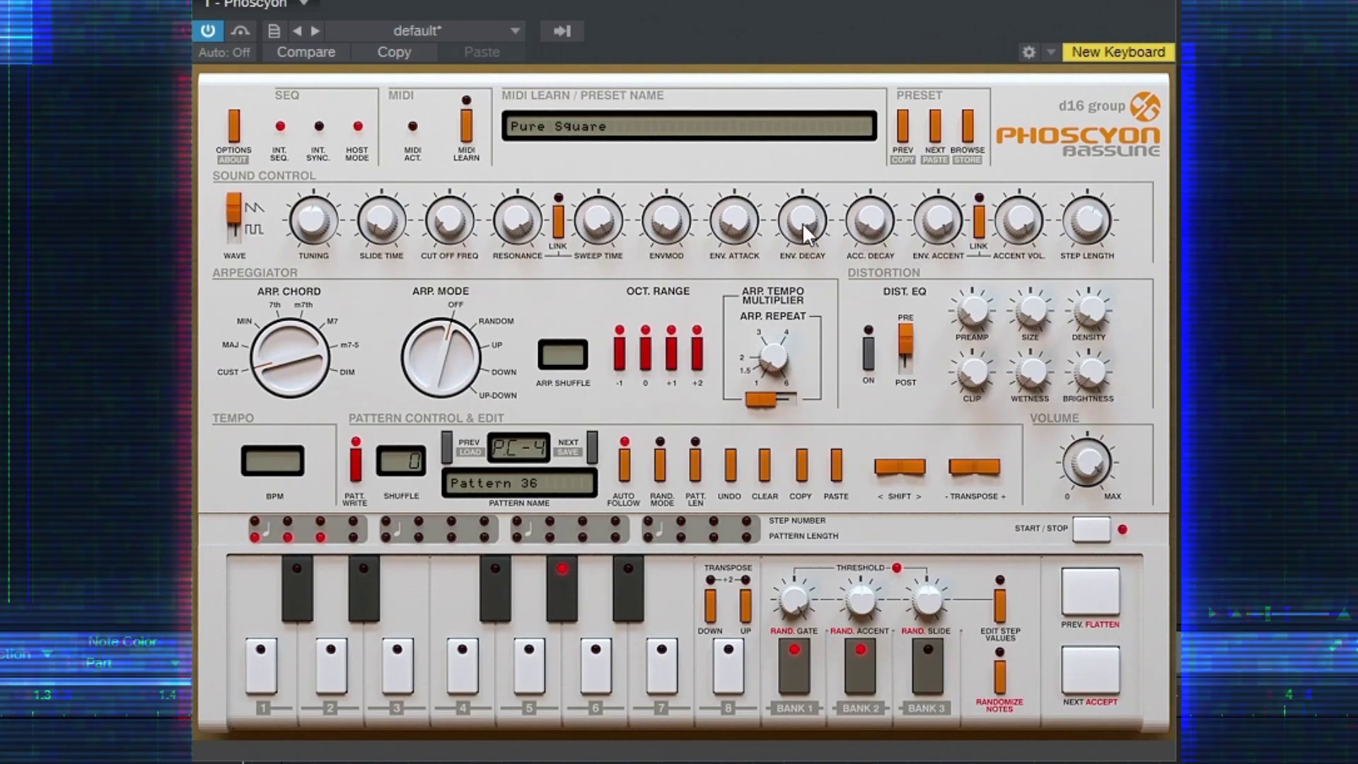
mouse_move(803, 227)
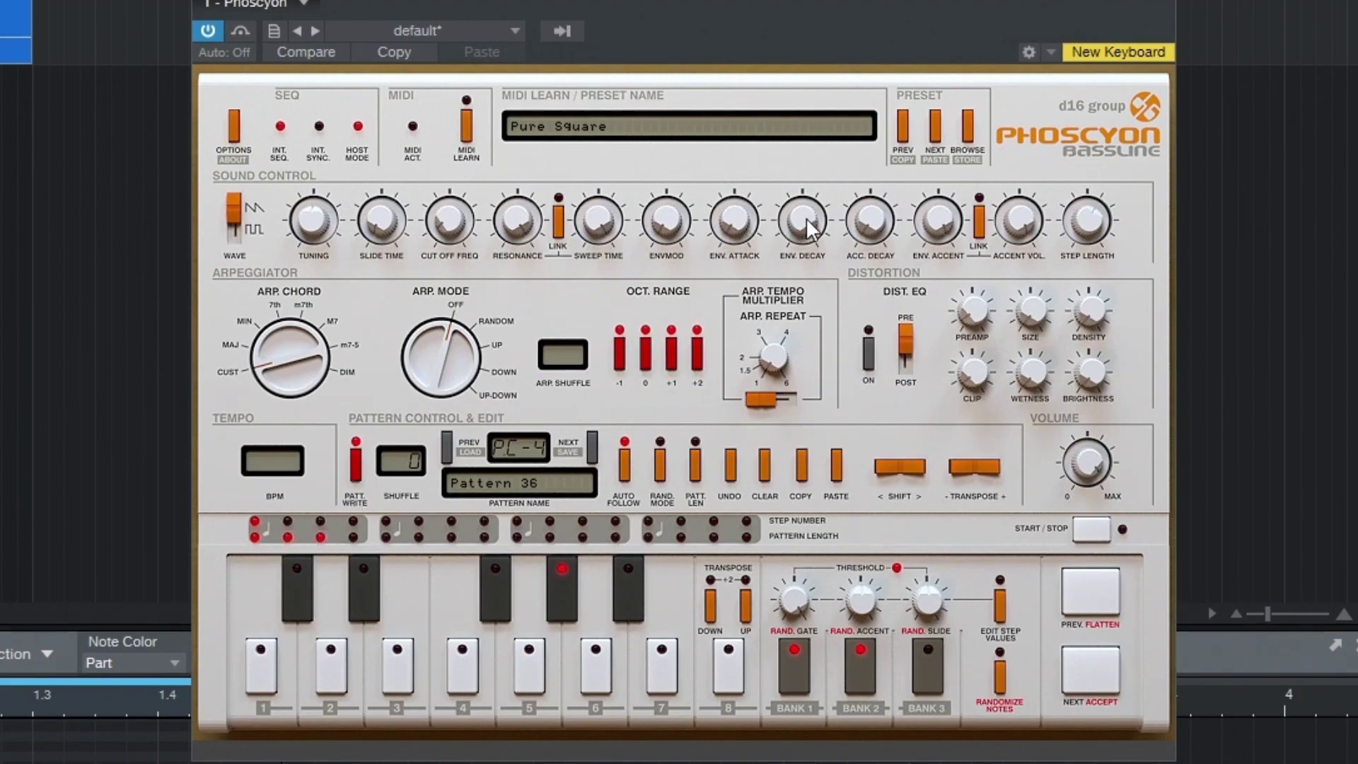
Step: Compare long and short envelope decays on the pattern's third step and return the envelope decay to 200.0 ms
left_click_drag(808, 221, 800, 546)
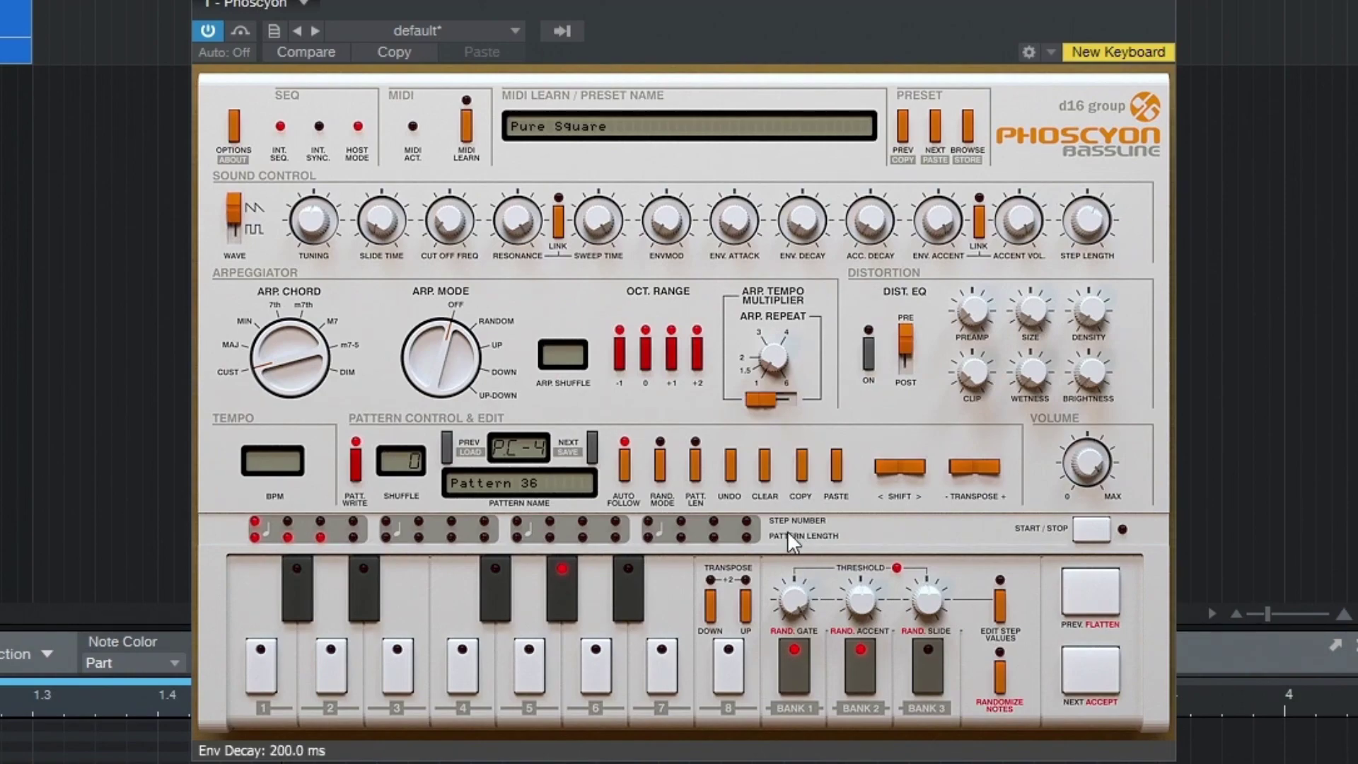
left_click(317, 524)
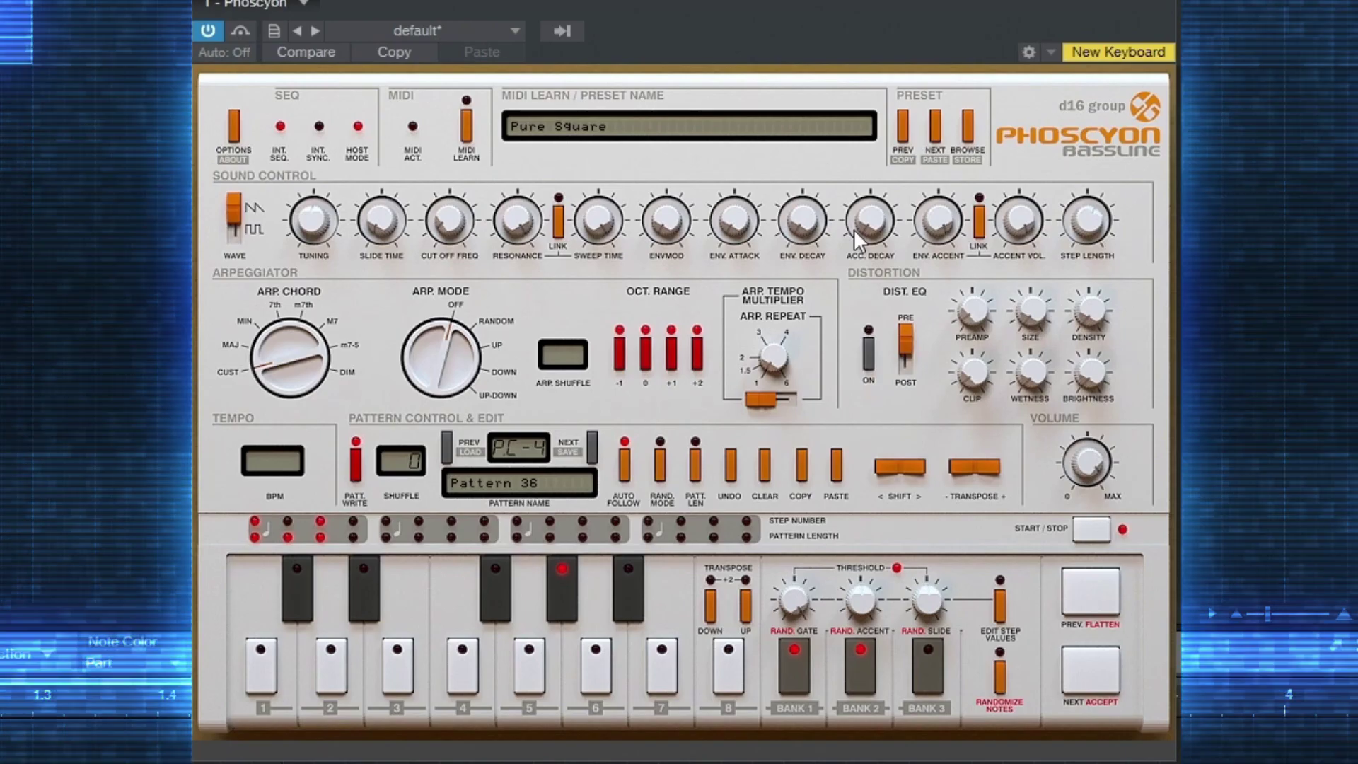
left_click_drag(815, 240, 805, 10)
left_click_drag(800, 214, 838, 592)
left_click(303, 588)
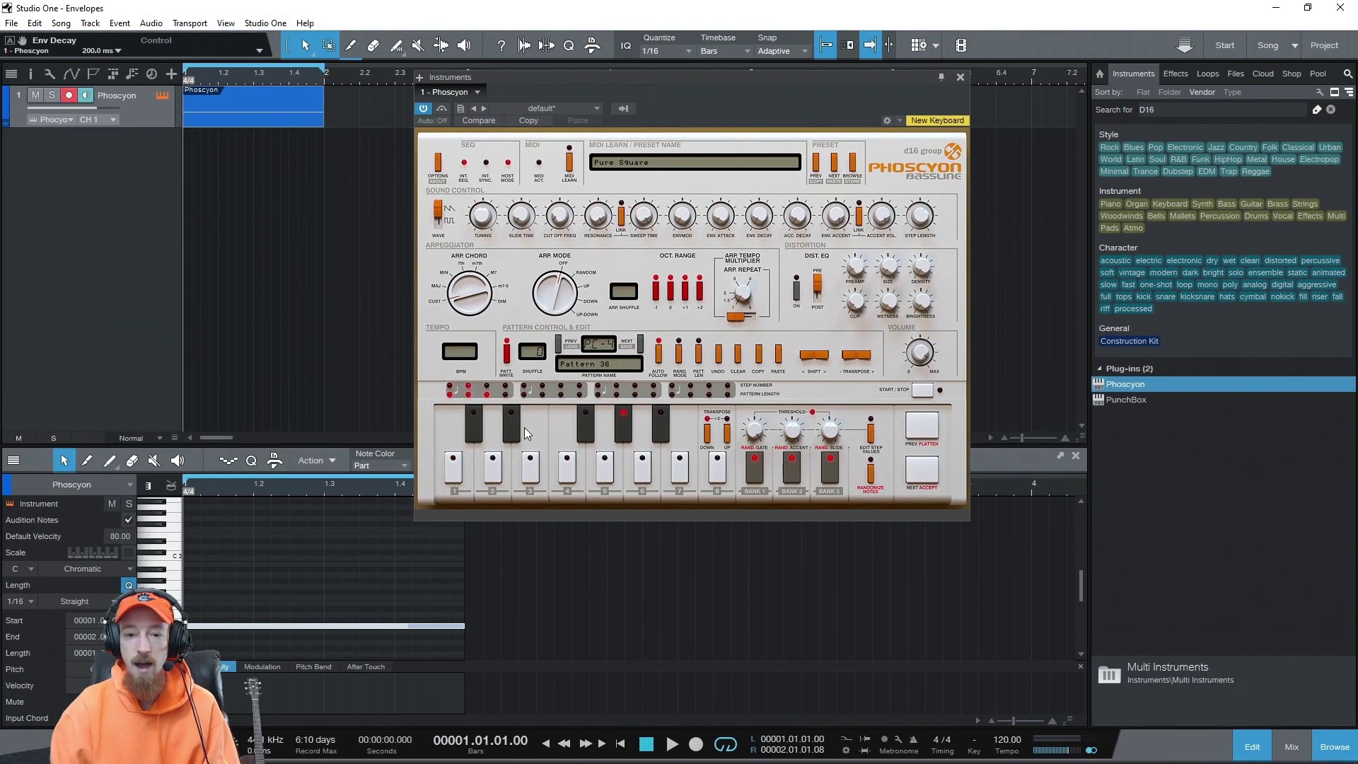
Step: Select the pattern's third step, change the note to the first white key, and audition the pattern
key("space")
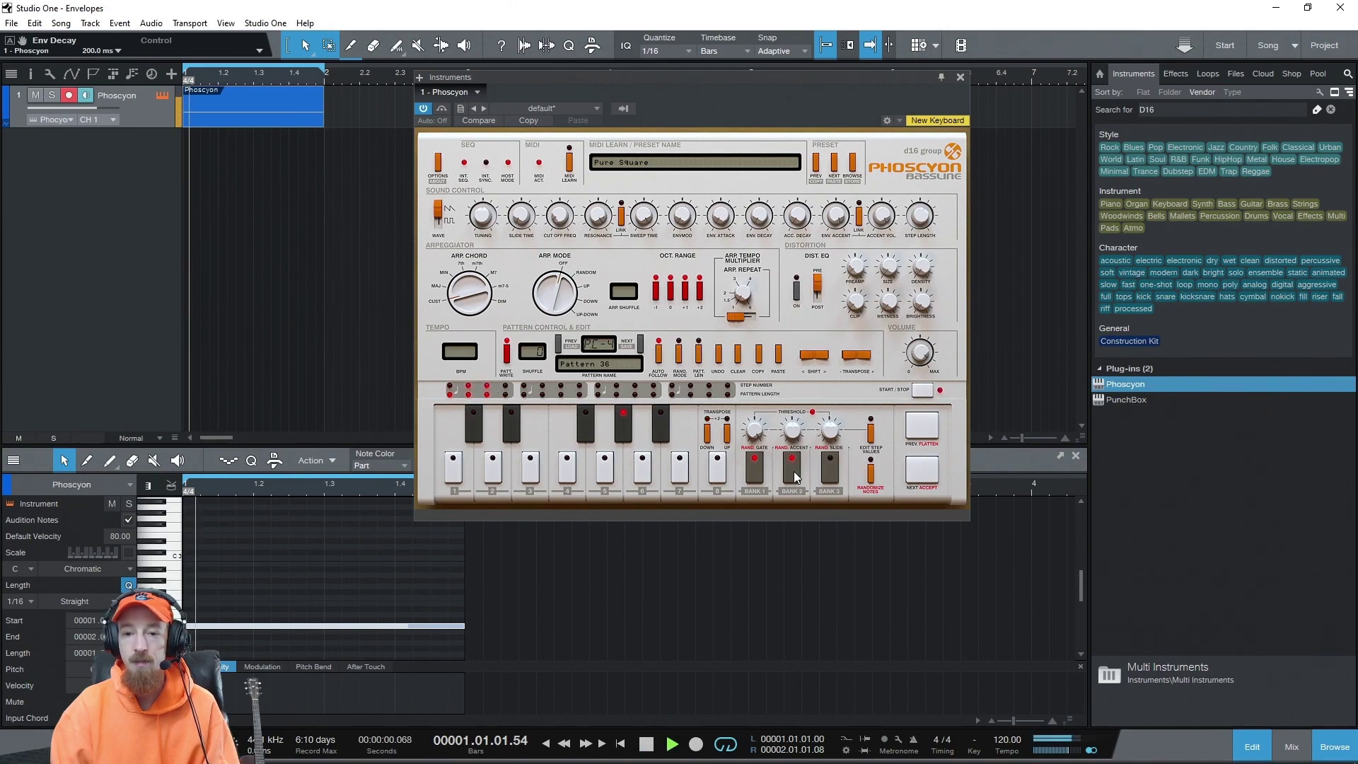
key("space")
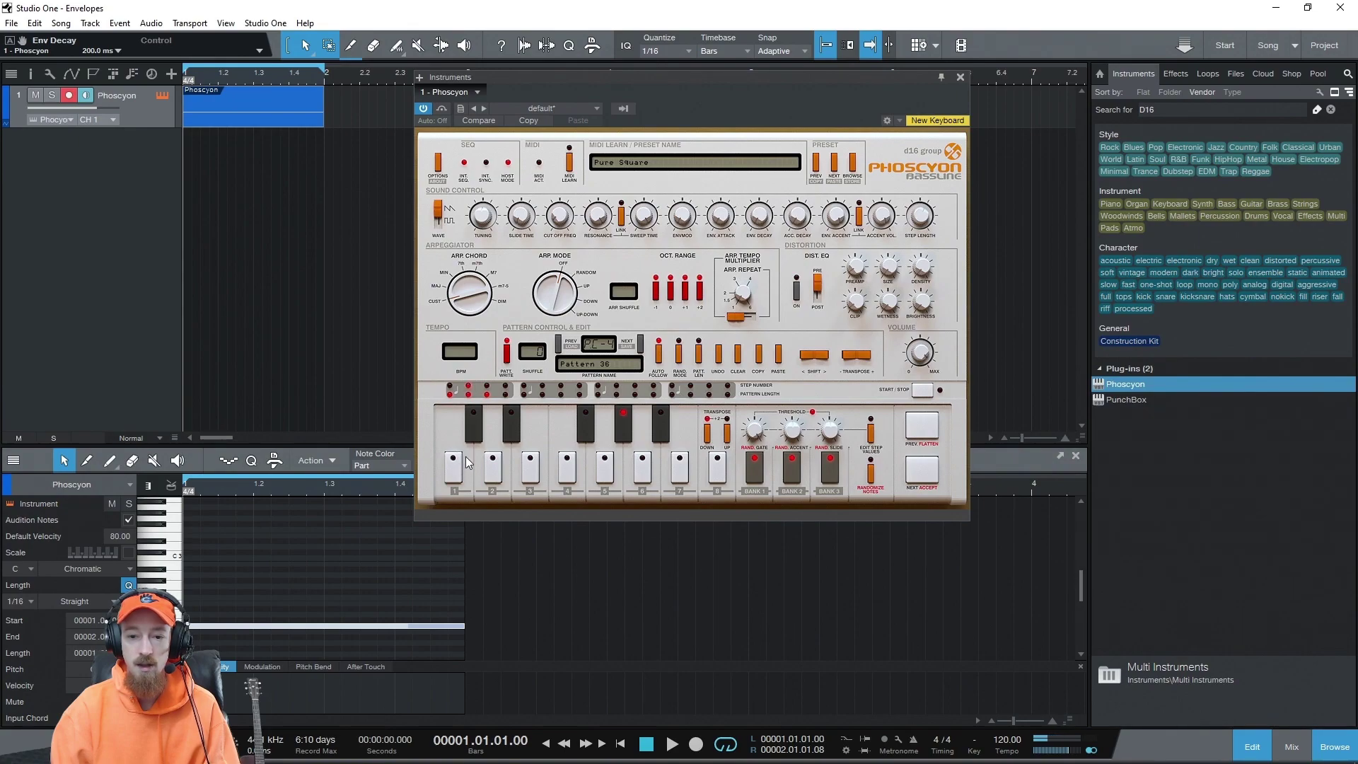
left_click(487, 384)
key("space")
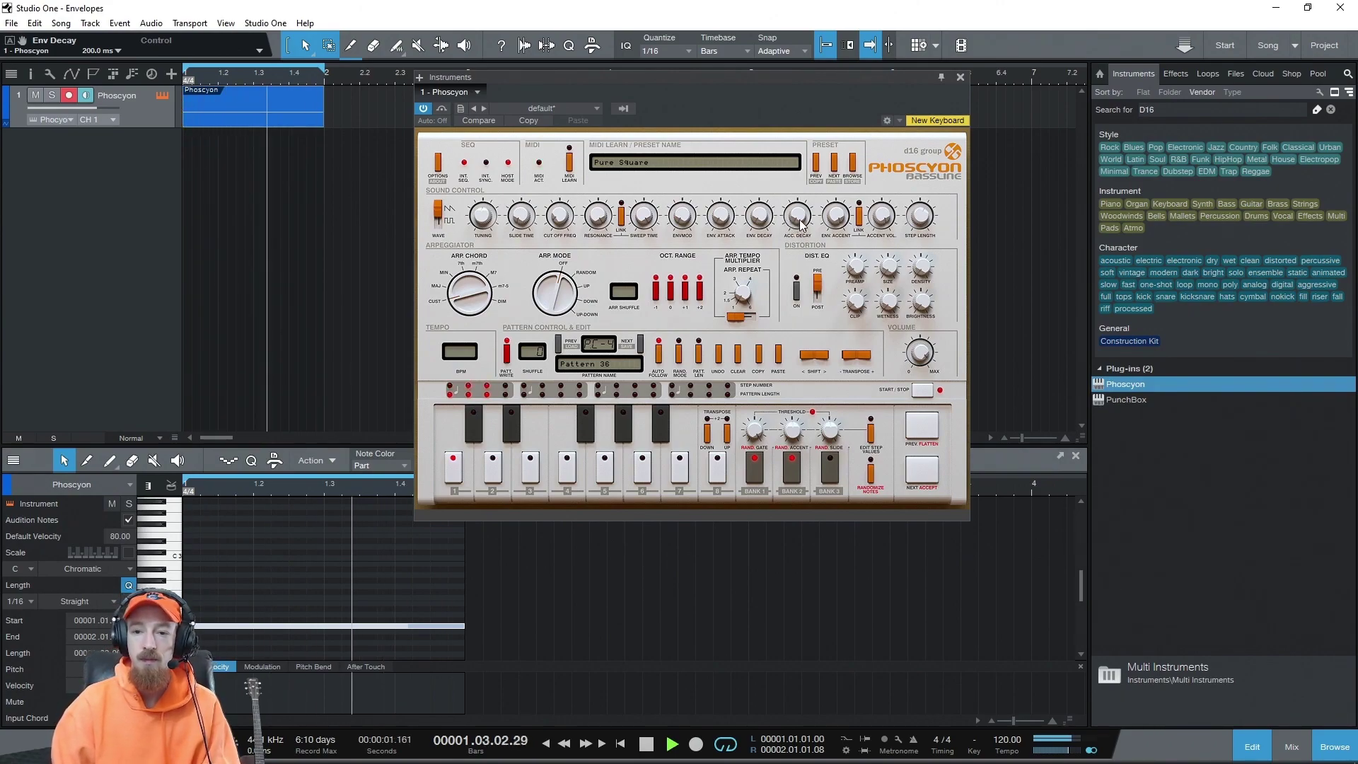
key("space")
Step: Raise the envelope decay to 2.10 s, set the accent decay to 200.0 ms, and audition the pattern
left_click_drag(762, 226, 767, 200)
left_click_drag(778, 105, 781, 49)
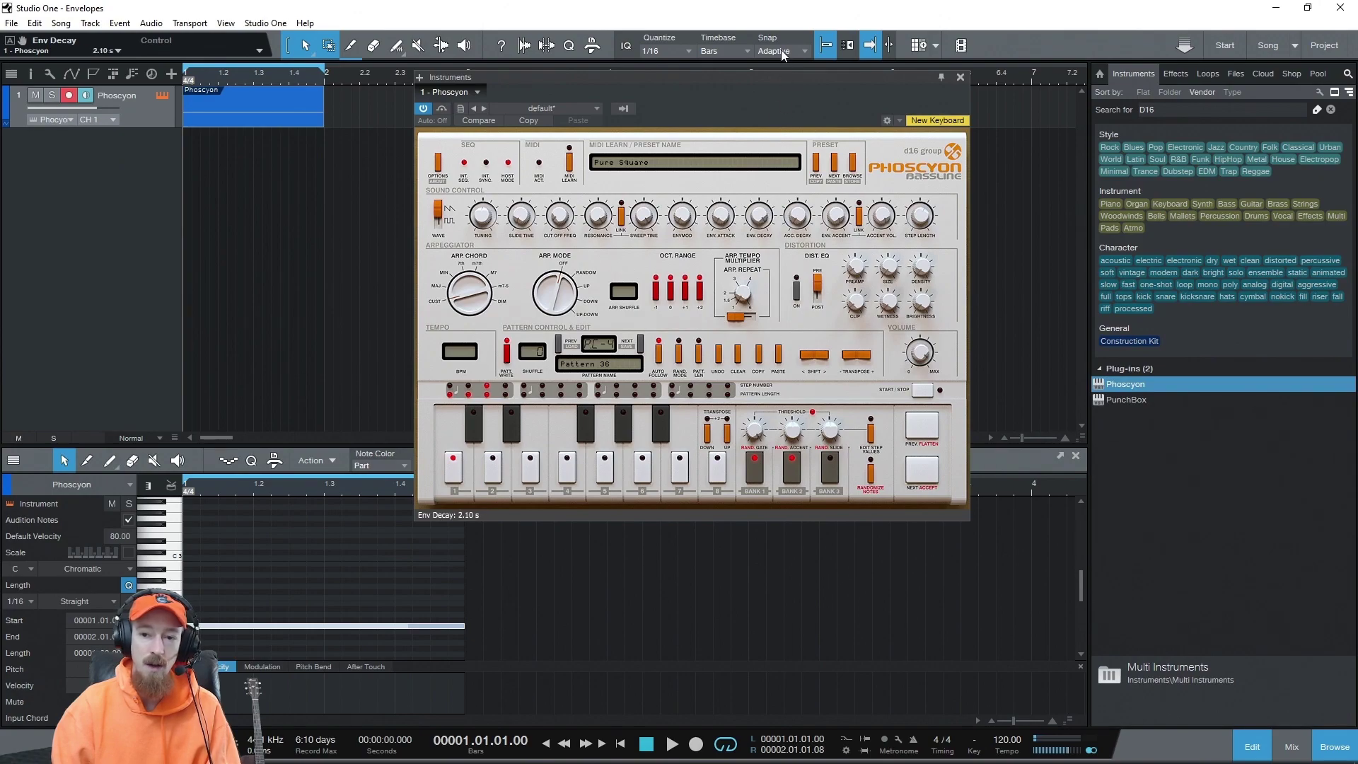
key("space")
key("space")
key("space")
mouse_move(796, 225)
left_mouse_down()
mouse_move(814, 19)
mouse_move(805, 241)
left_mouse_up()
key("space")
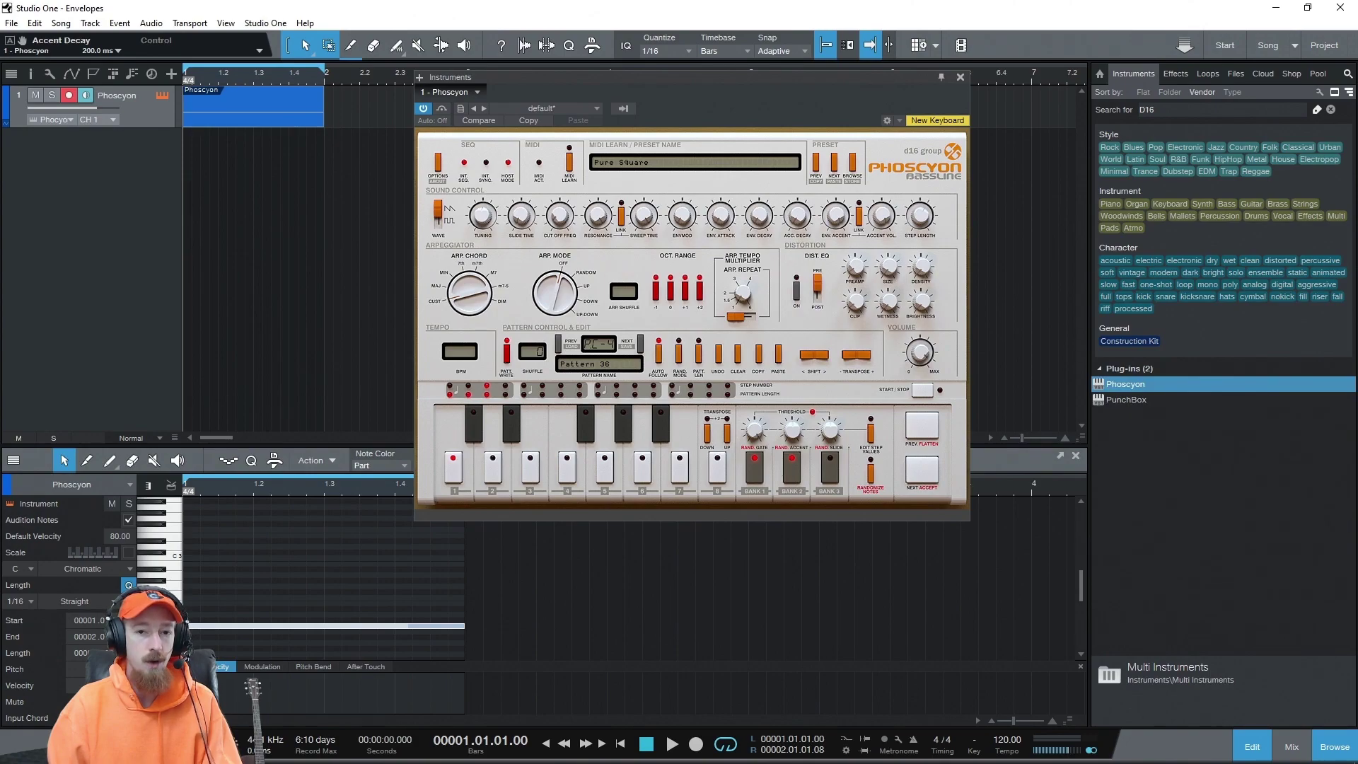
Step: Review the accent velocity level and oscillator tuning settings in the synthesis options
left_click(438, 164)
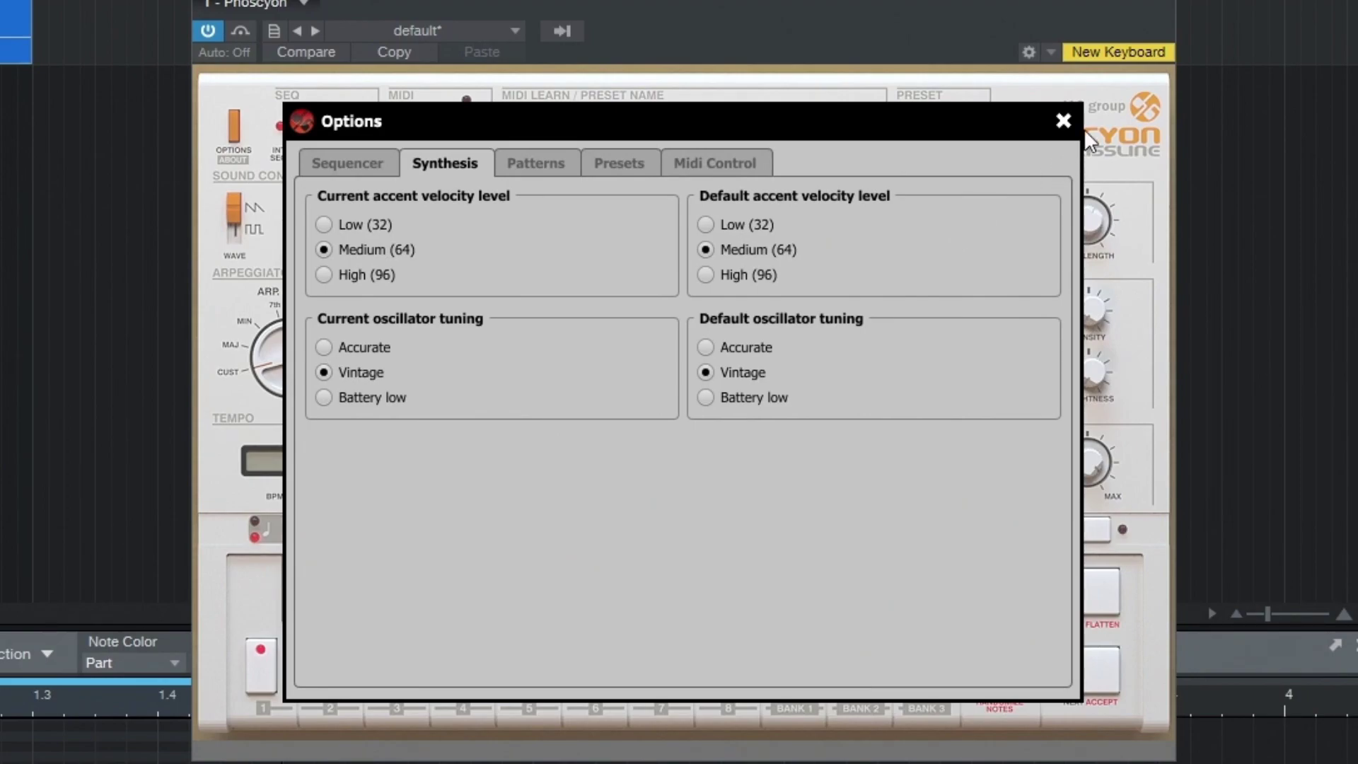
left_click(1062, 121)
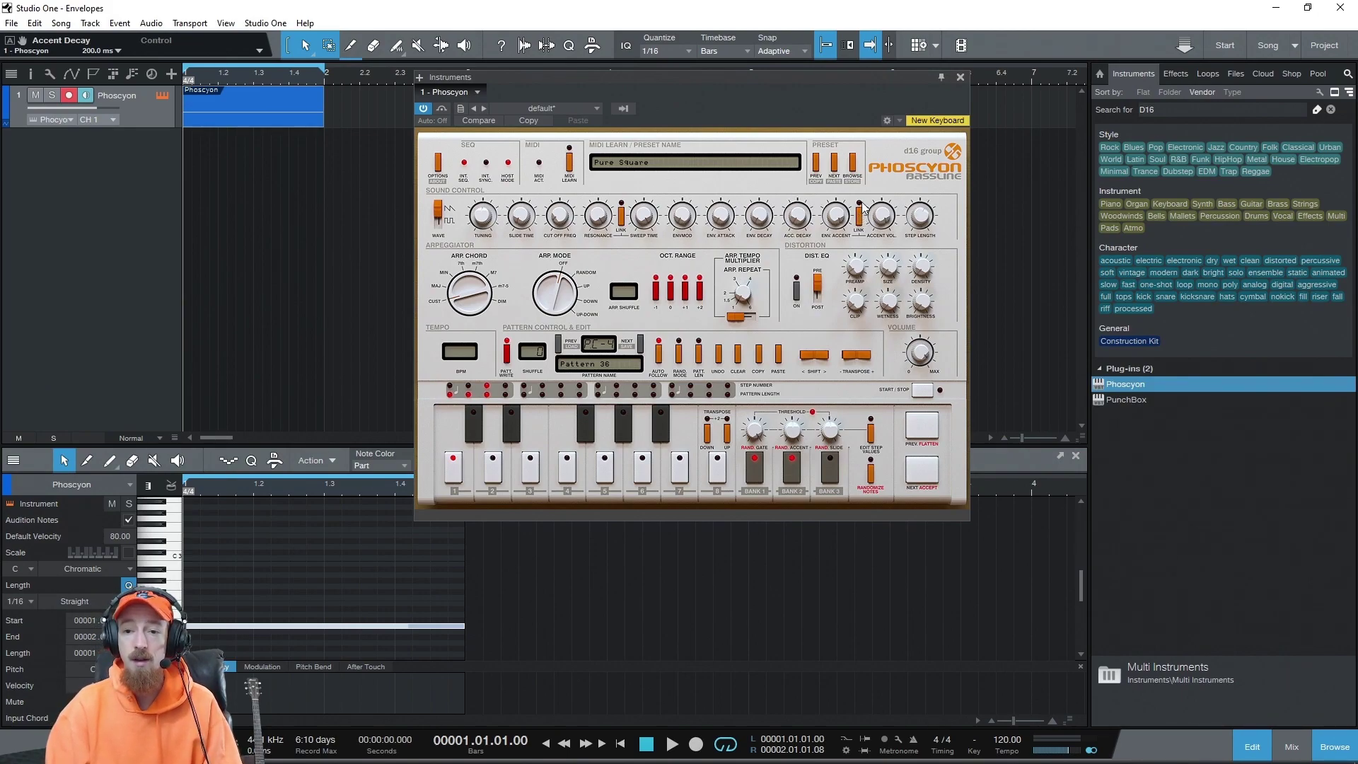
Step: Set the envelope accent and accent volume to 100.0
left_click(885, 214)
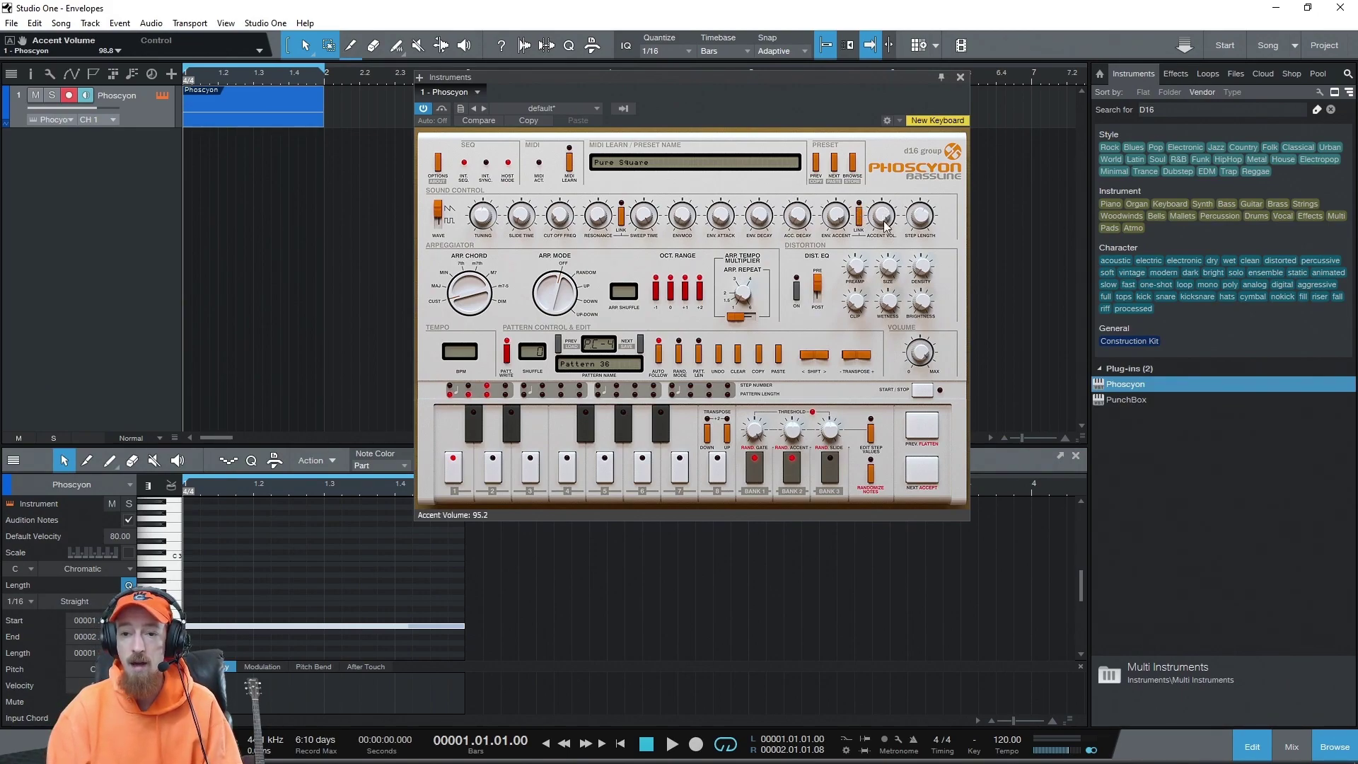
left_click(840, 220)
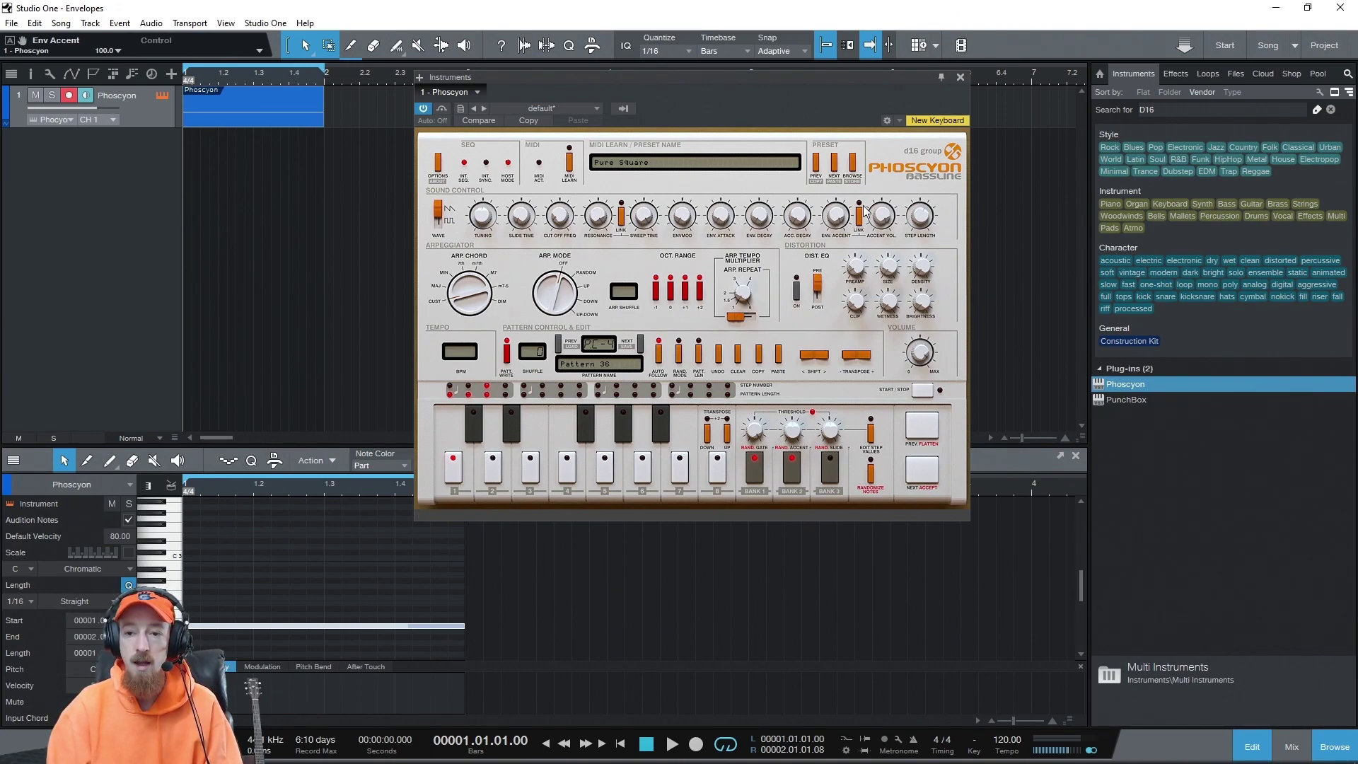
mouse_move(888, 217)
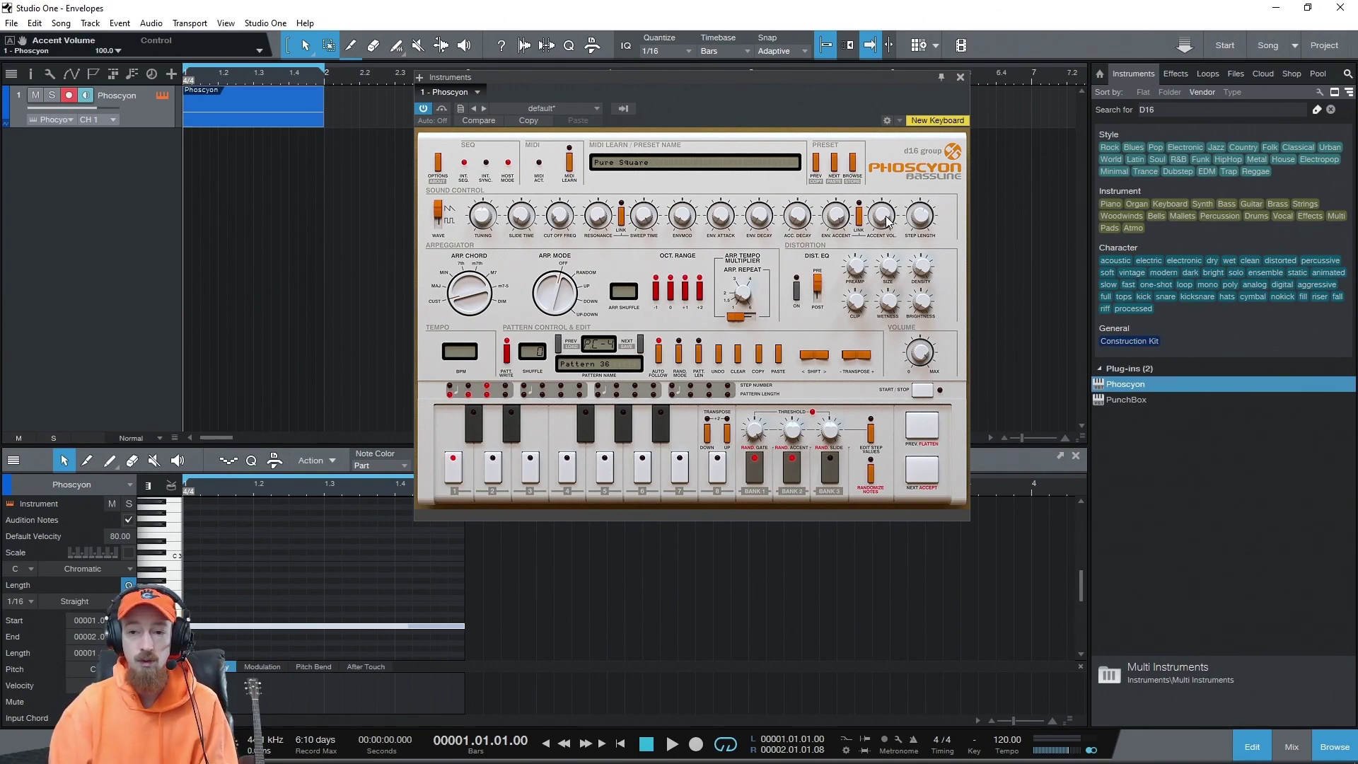
mouse_move(836, 220)
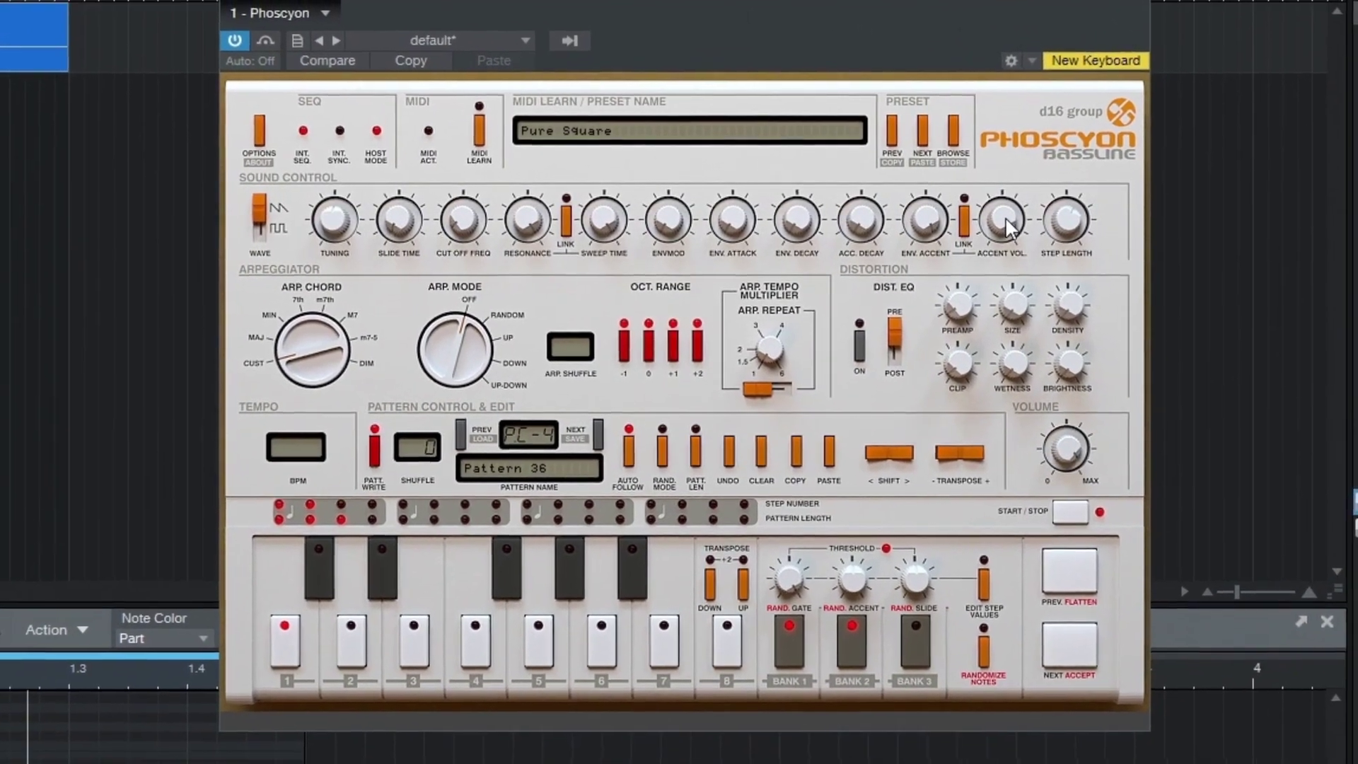
Step: Compare low and high settings of the accent volume and envelope accent, individually and with the two controls linked
left_click_drag(1016, 218, 1010, 602)
left_click_drag(948, 460, 853, 234)
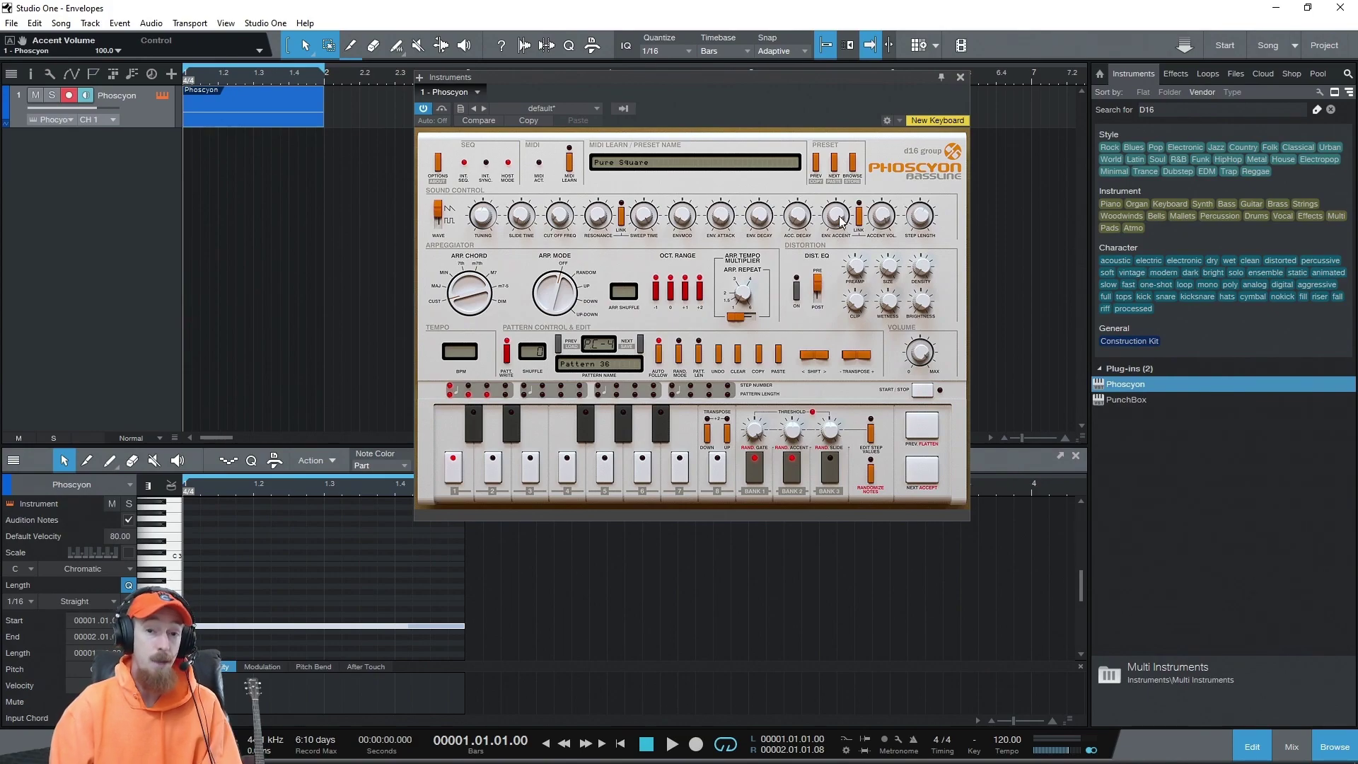
left_click_drag(840, 221, 841, 344)
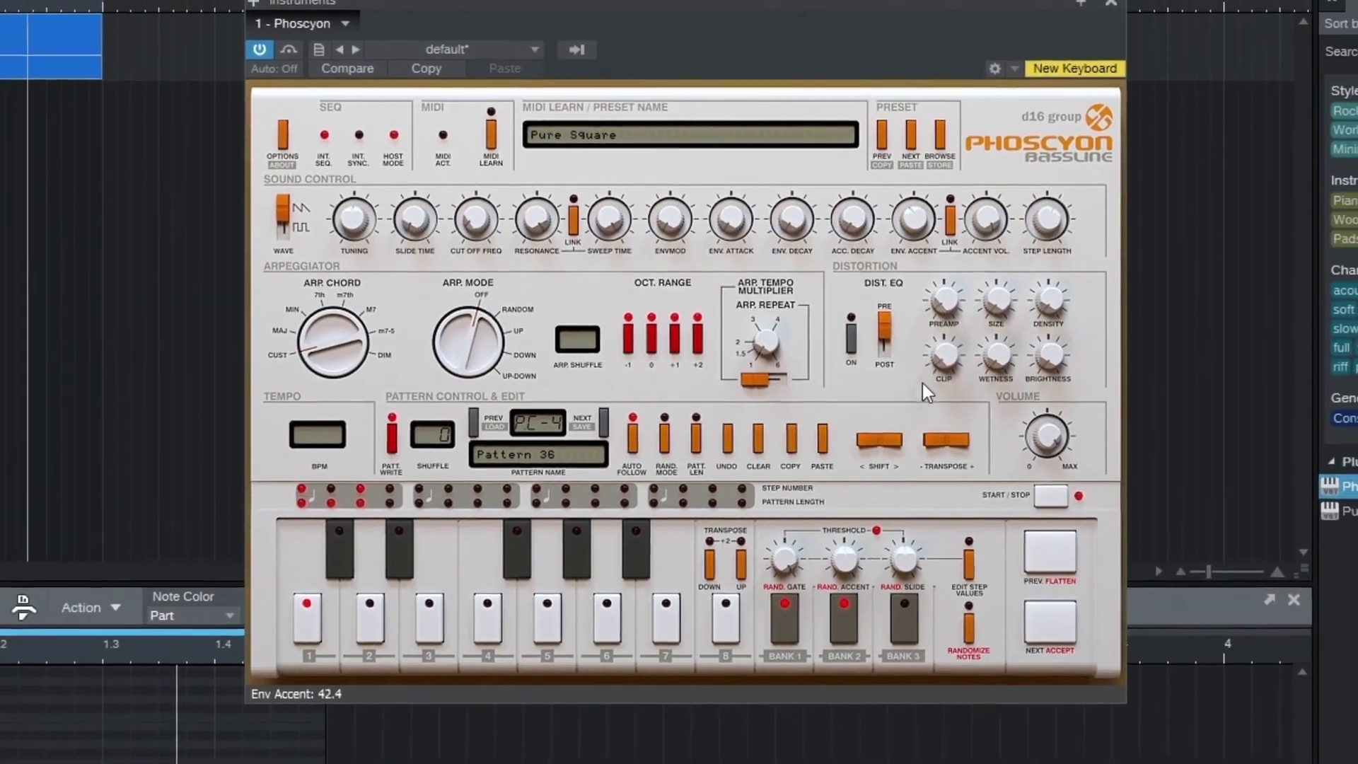
left_click_drag(911, 412, 856, 220)
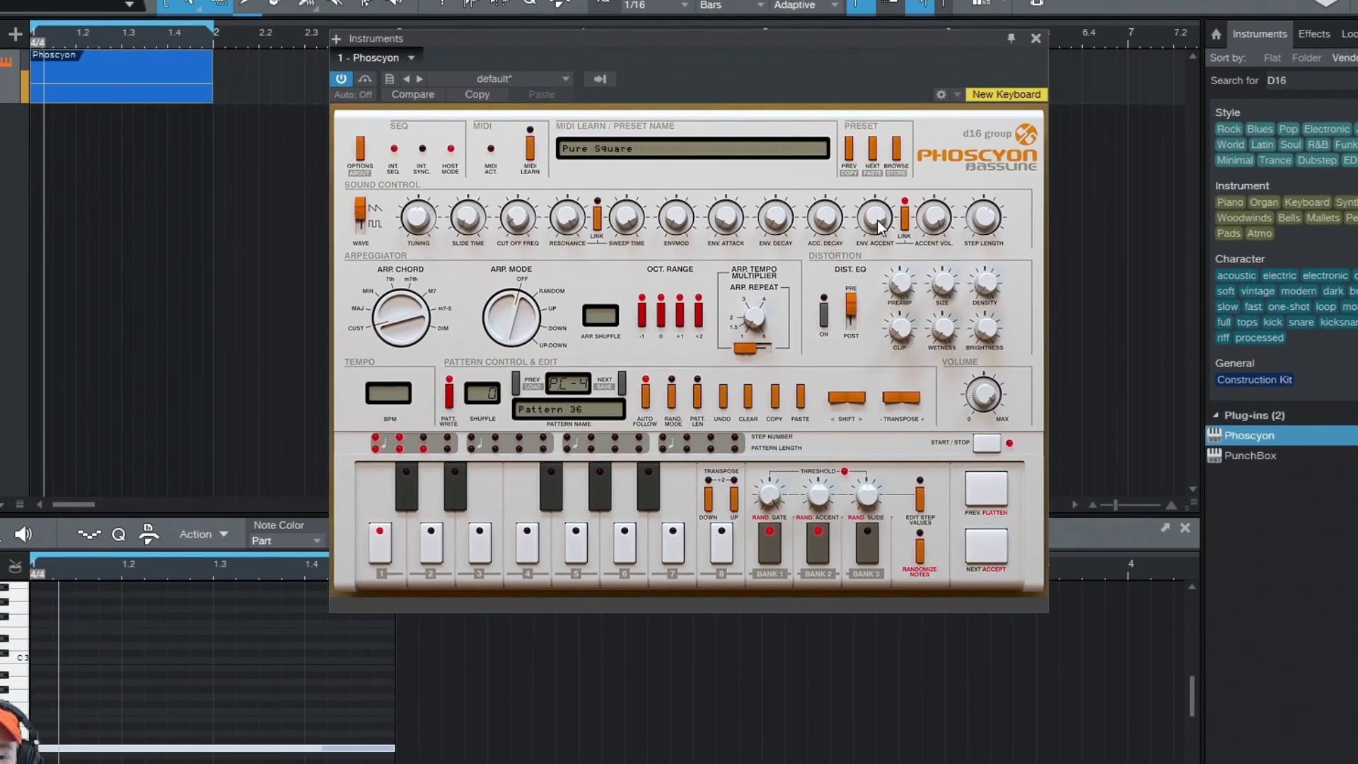
left_click_drag(881, 227, 865, 122)
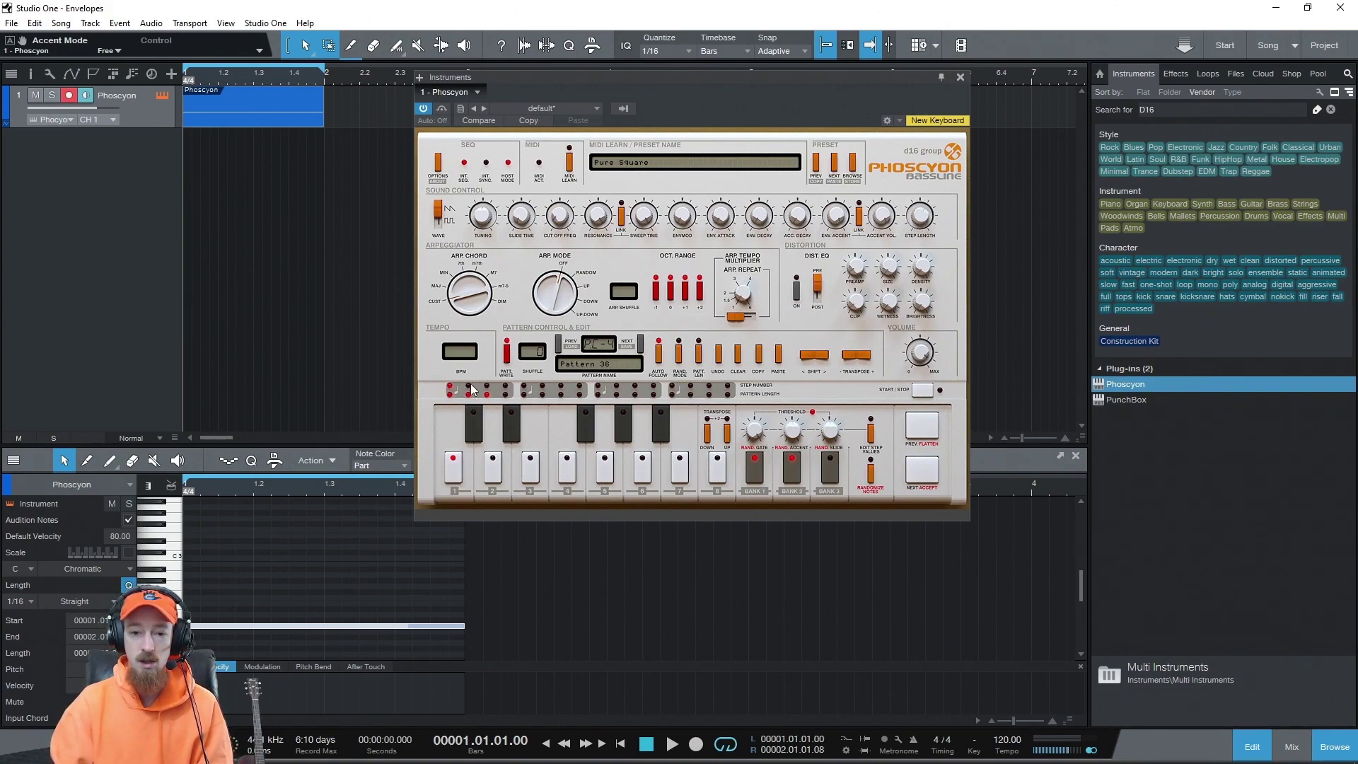
Step: Adjust the step length to 100% and vary it while the pattern plays
left_click_drag(927, 225, 945, 352)
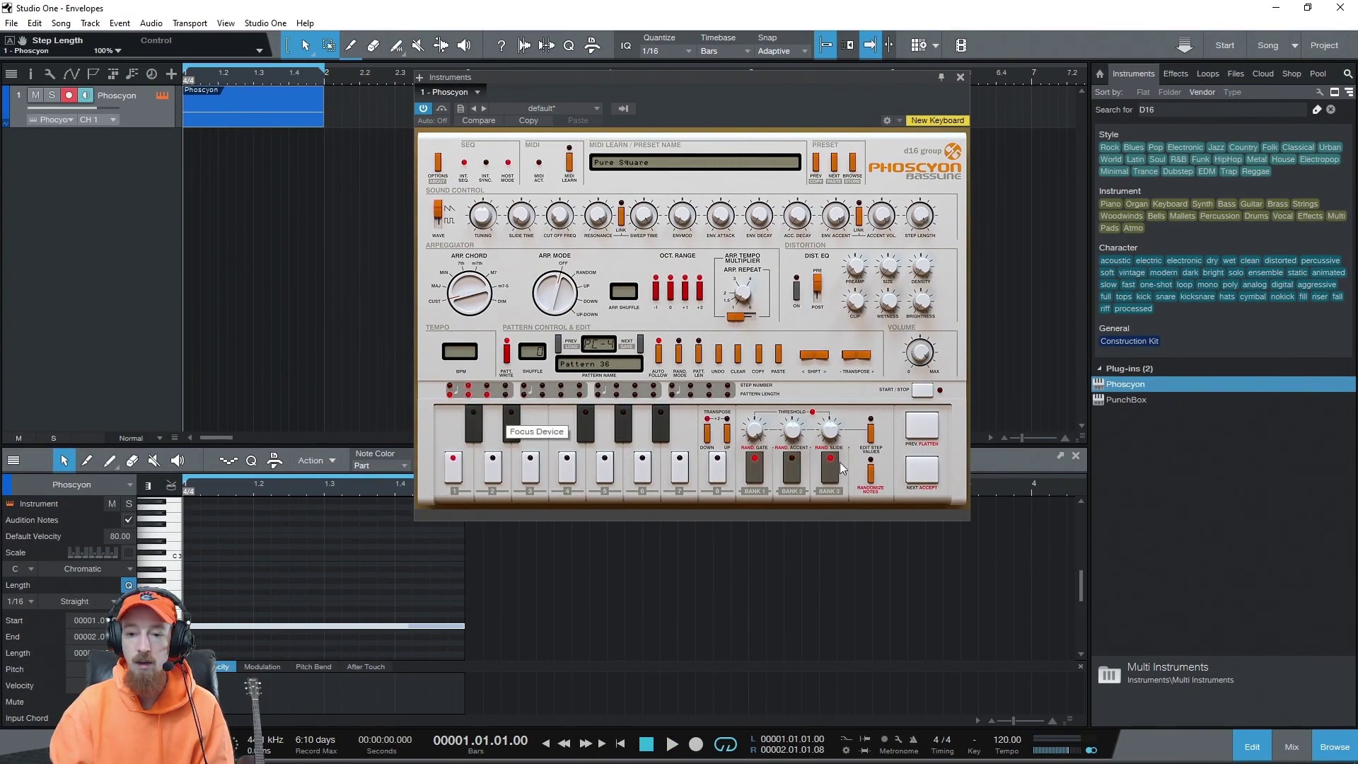
key("space")
left_click_drag(933, 215, 938, 126)
key("space")
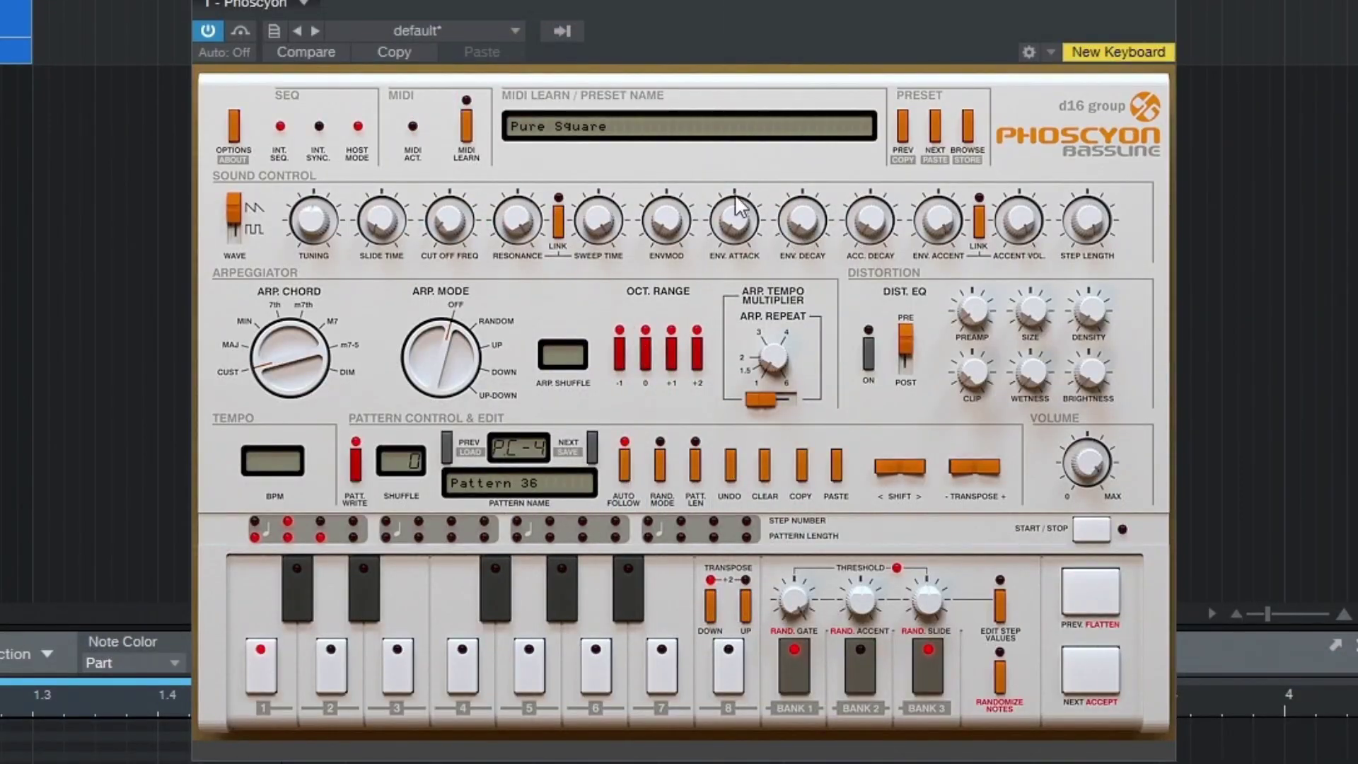
Step: Look through the presets in the _Clean folder without loading one
left_click(967, 126)
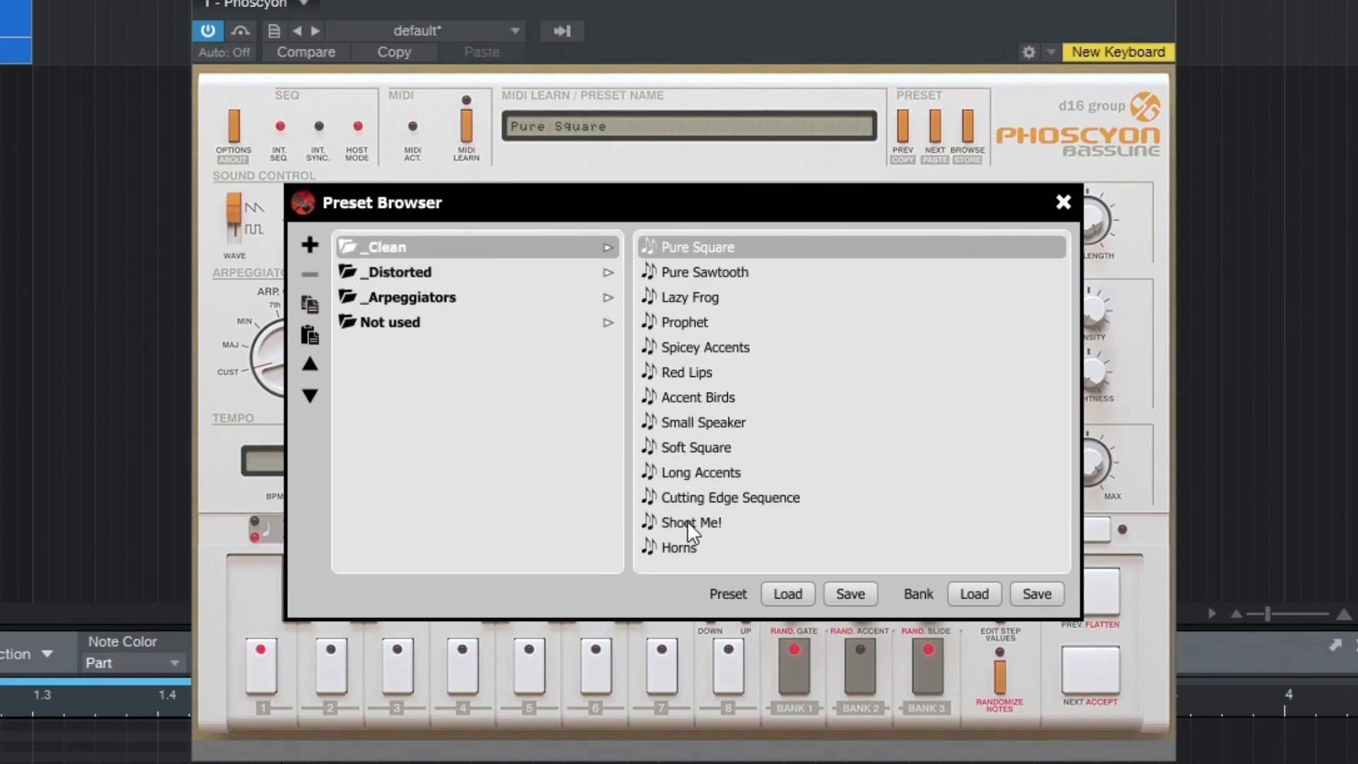
left_click(1065, 203)
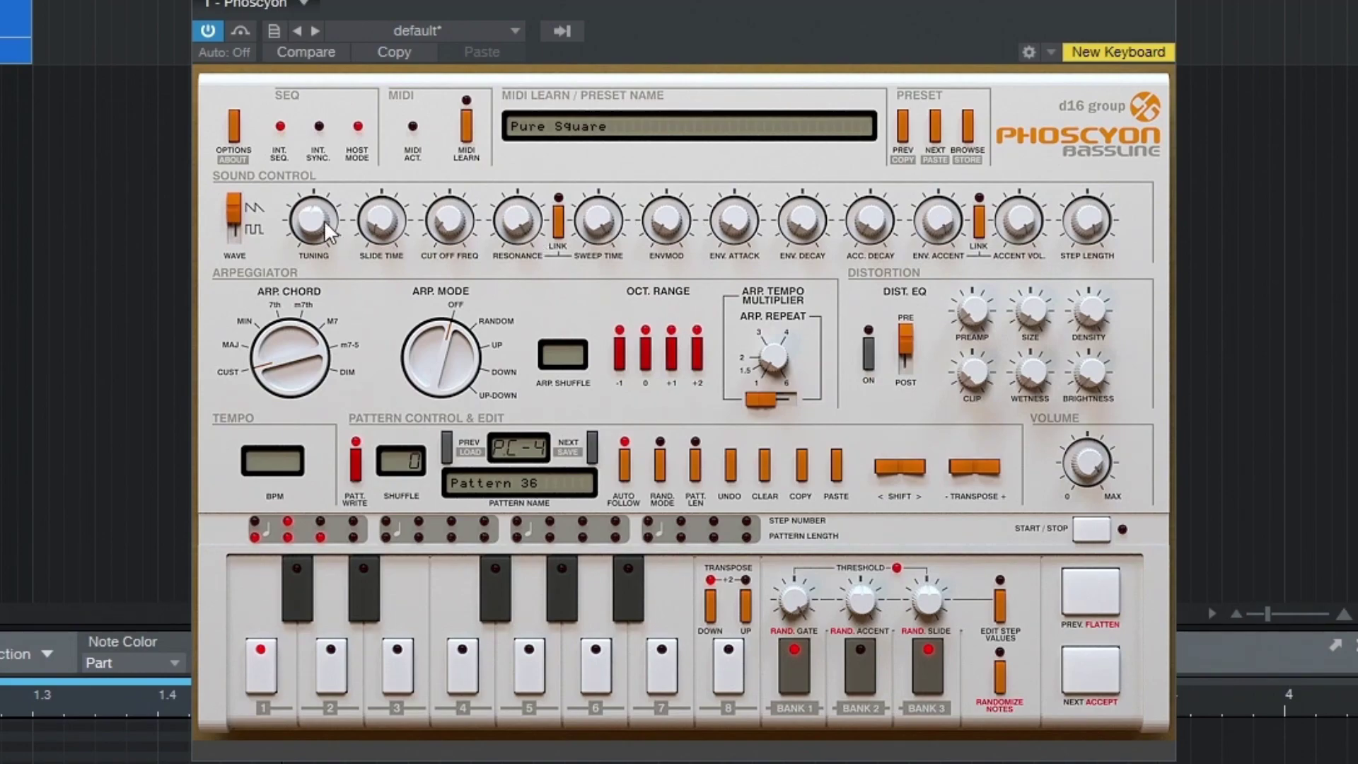
Step: Switch the waveform to Square and lower the slide time and cutoff frequency
left_click_drag(239, 211, 240, 262)
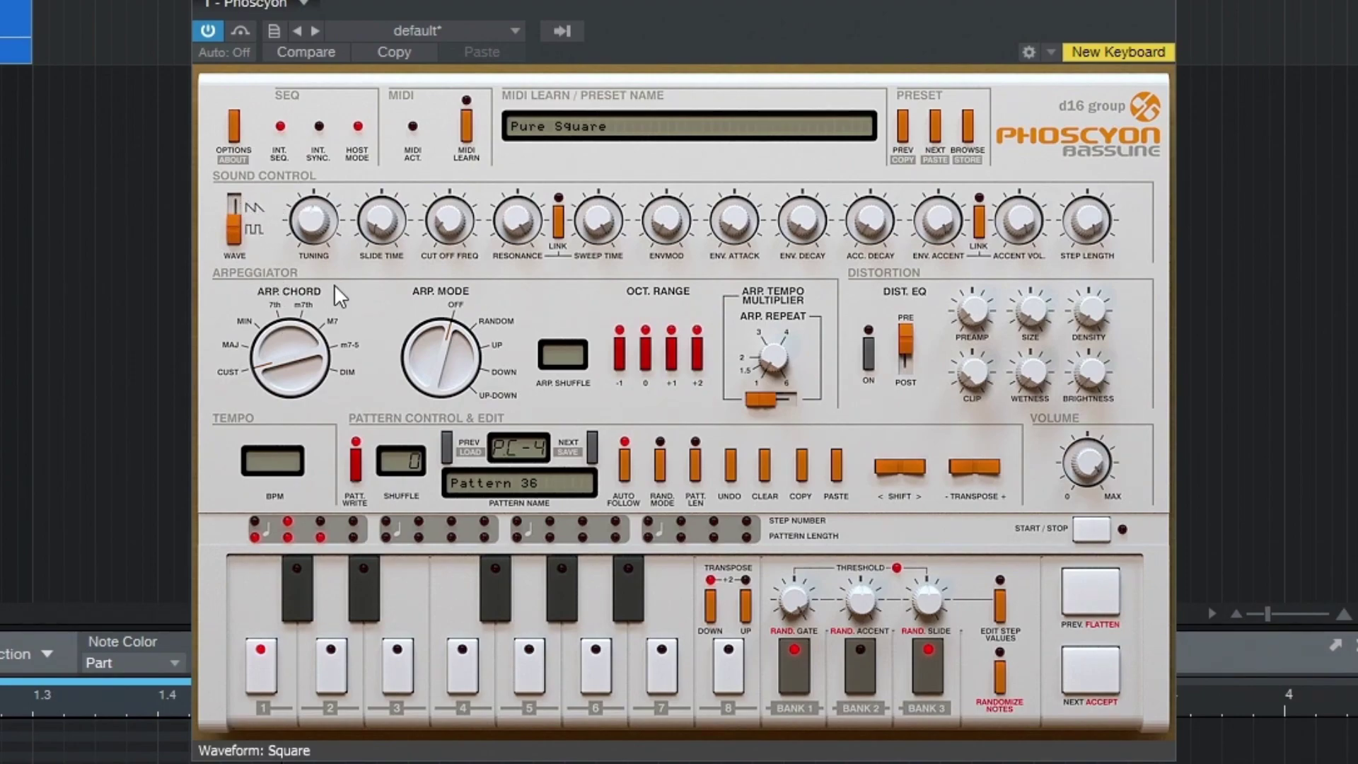
left_click_drag(377, 222, 376, 252)
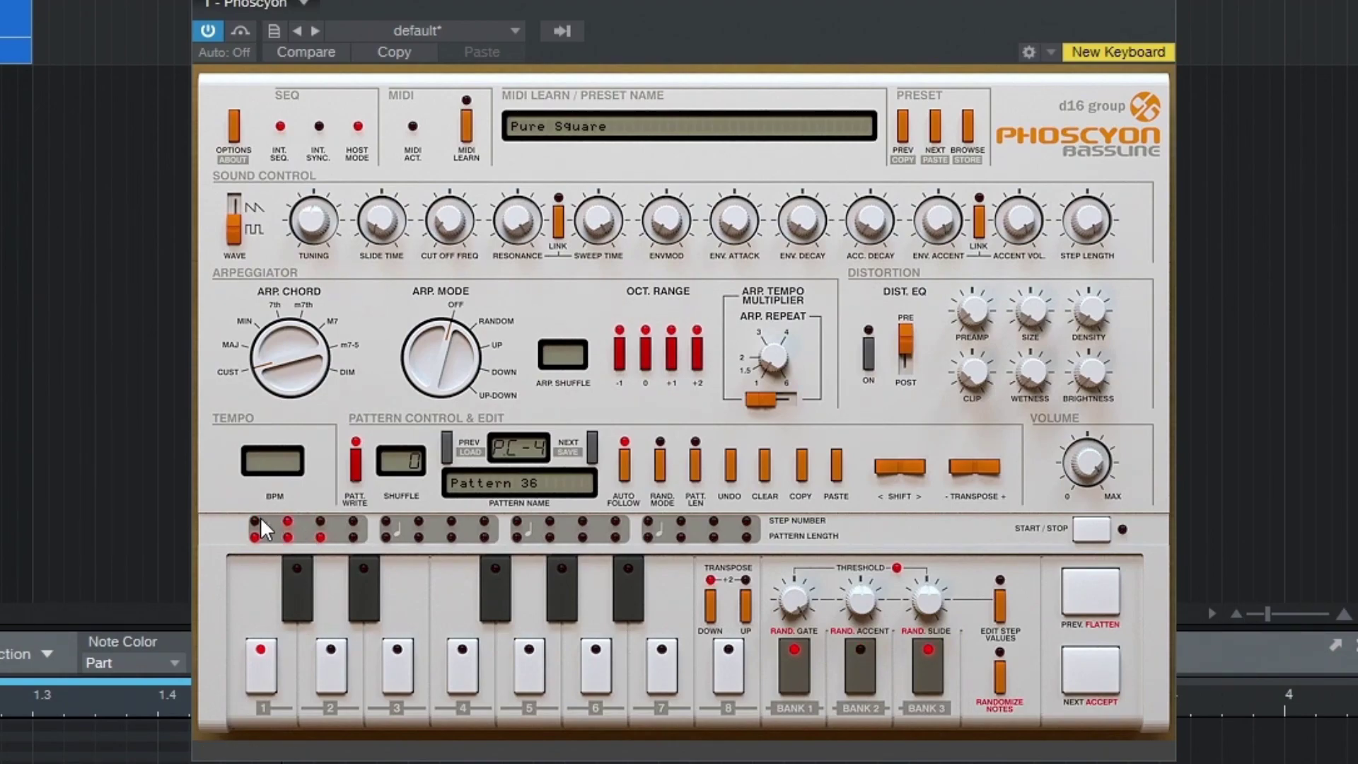
left_click_drag(451, 218, 448, 247)
Step: Lower the sweep time, set the envelope modulation to 79.6, and raise the envelope decay
left_click_drag(594, 213, 633, 580)
left_click_drag(665, 228, 706, 4)
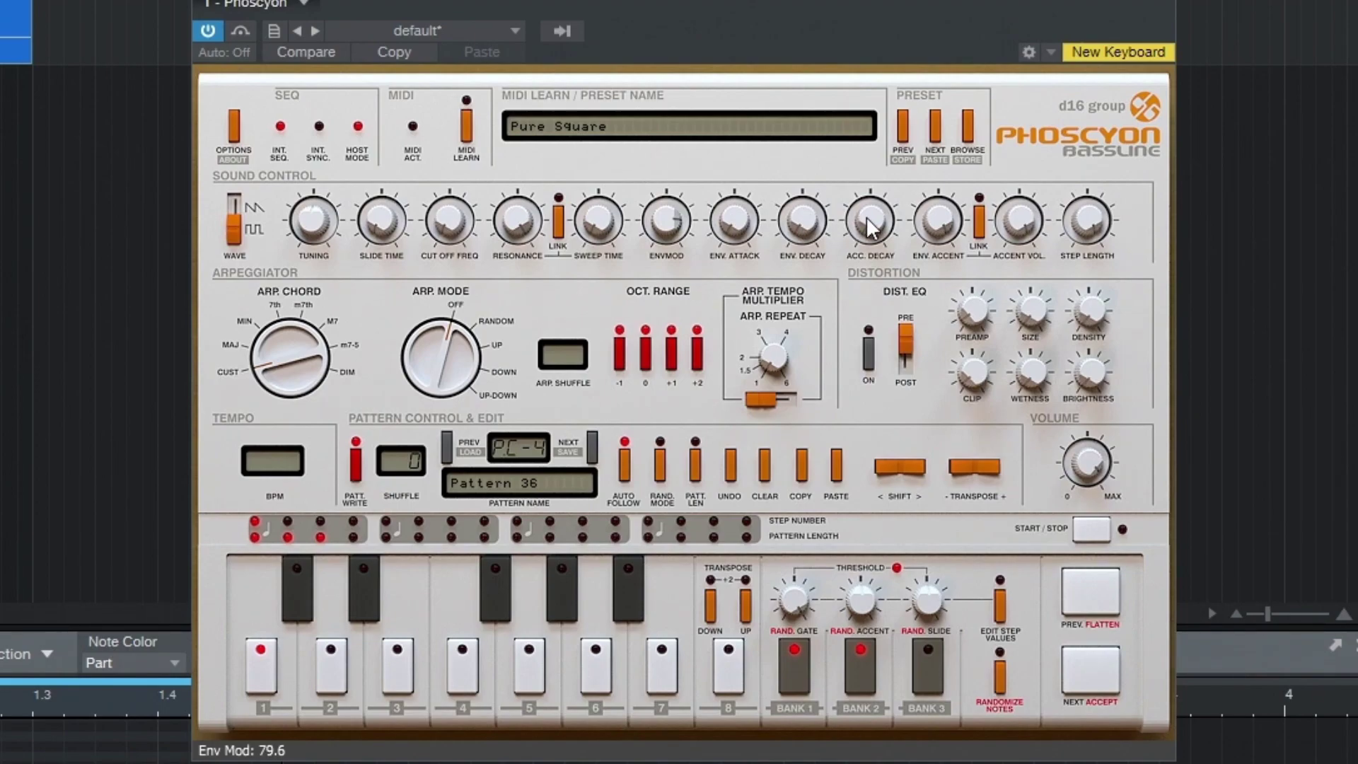
left_click_drag(806, 225, 818, 58)
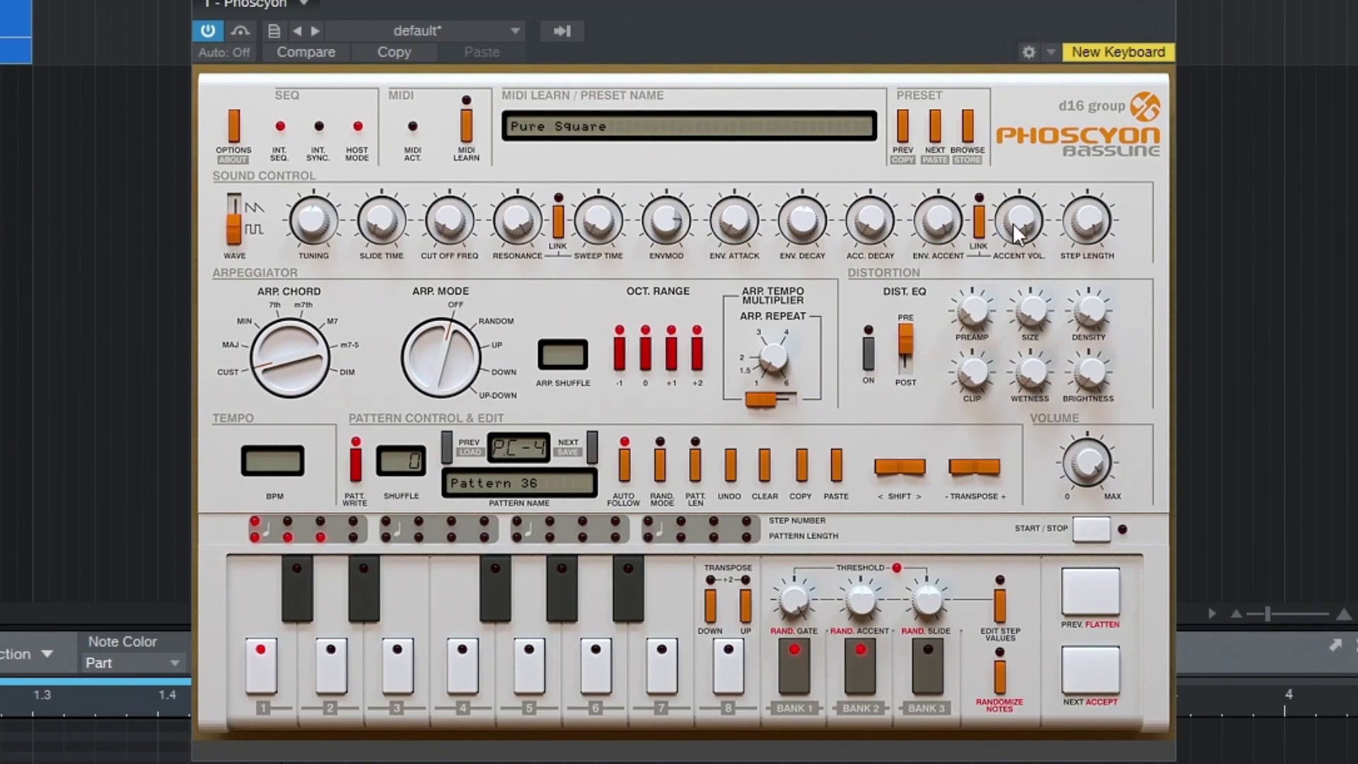
Step: Try an accent volume of 58.8, raise it to 72.4, and make a further upward adjustment
left_click_drag(1026, 223, 1010, 351)
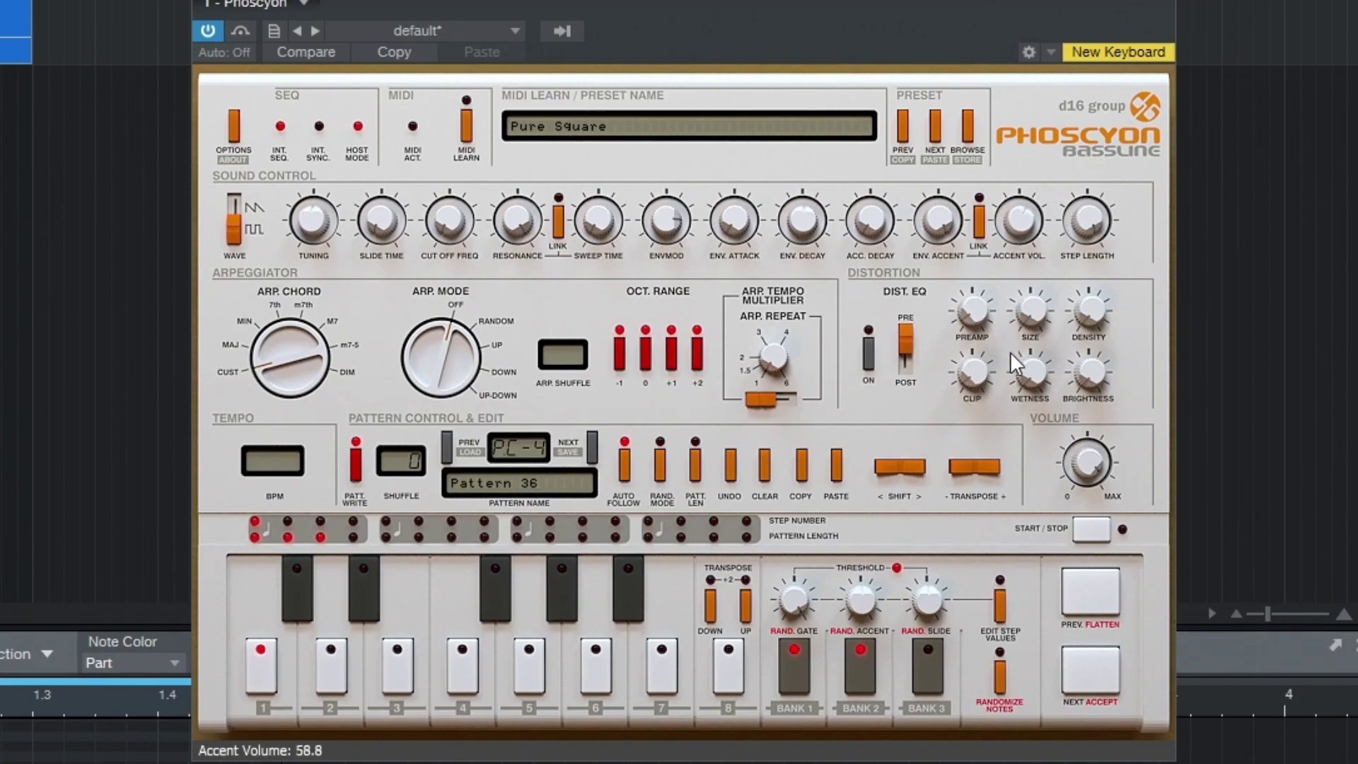
left_click_drag(1042, 246, 966, 194)
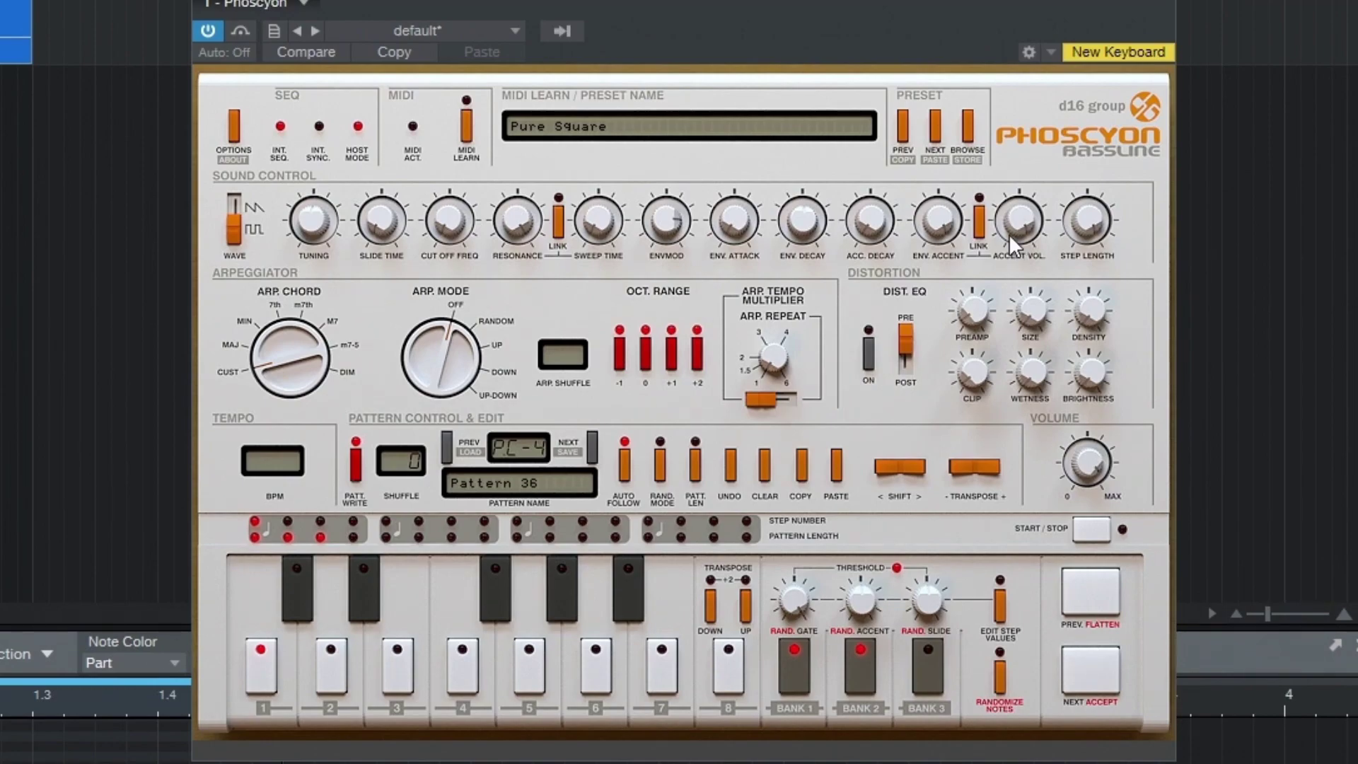
scroll(1019, 221, "up", 2)
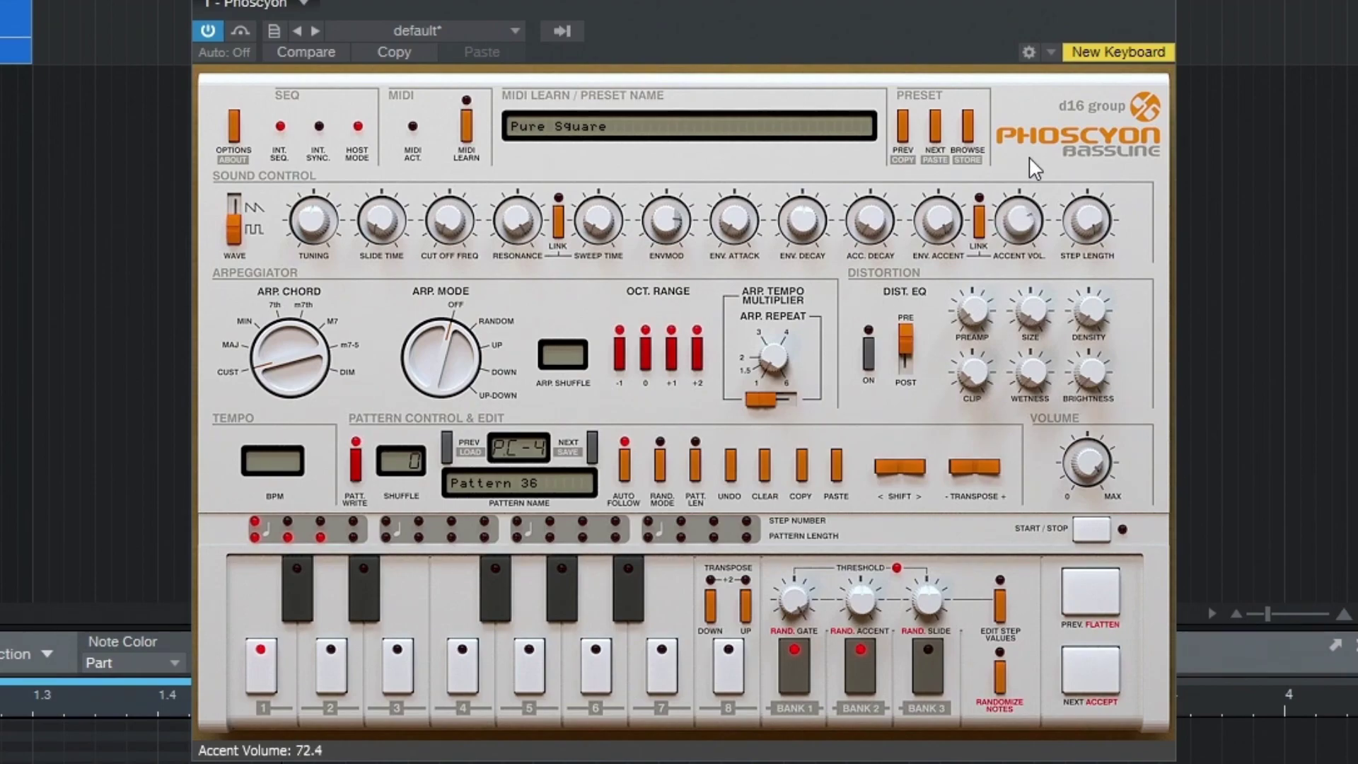
left_click_drag(1018, 231, 1022, 163)
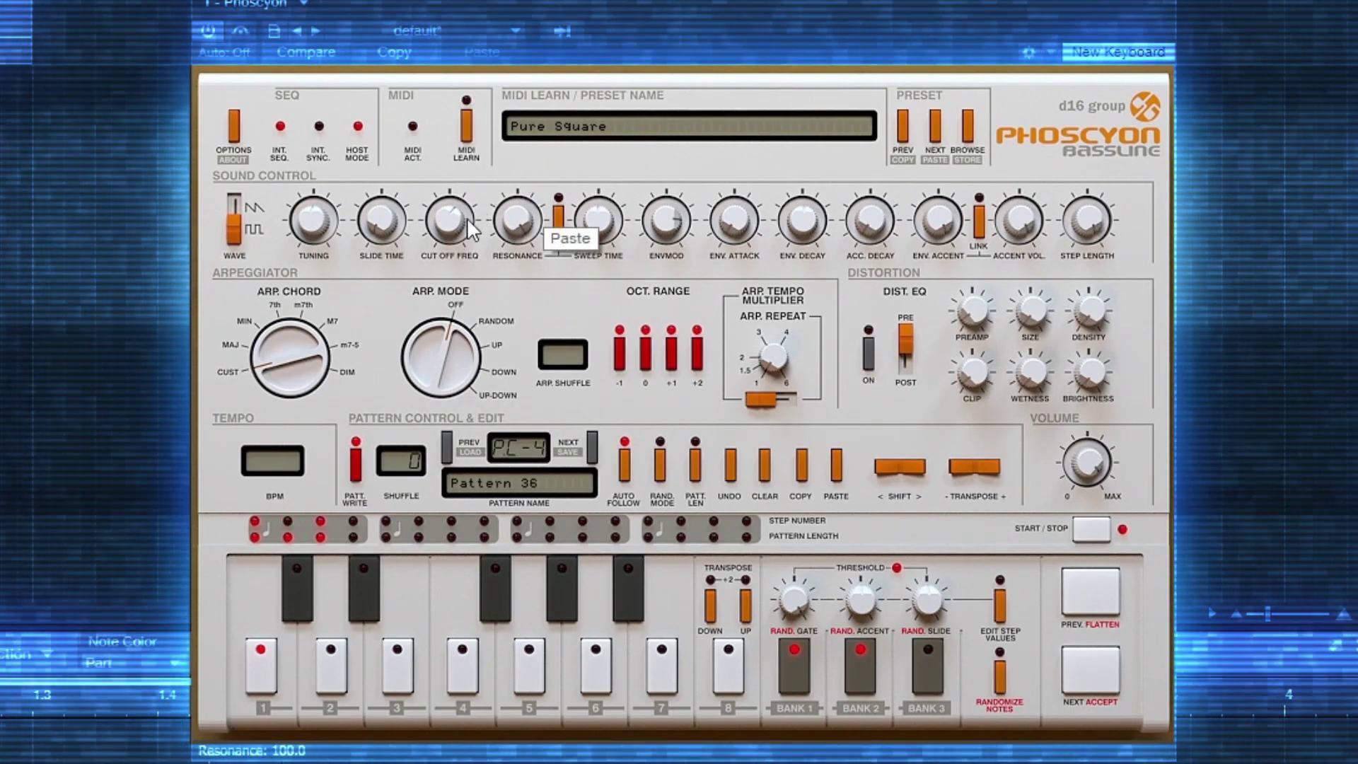
Step: Raise the cutoff frequency and set the envelope decay to 288.5 ms, accent decay to 206.3 ms and envelope attack to 0.0 ms
left_click_drag(467, 218, 464, 166)
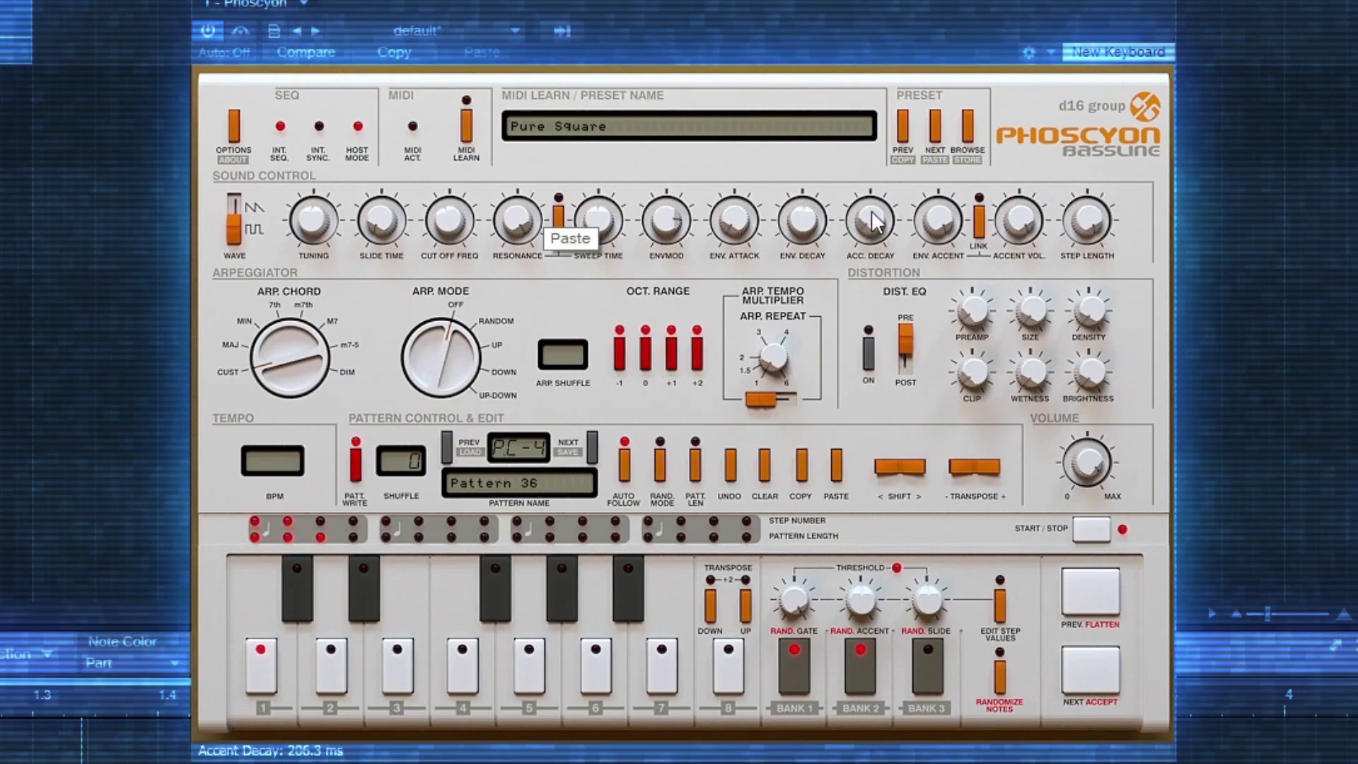
left_click_drag(871, 210, 866, 38)
left_click_drag(802, 215, 805, 300)
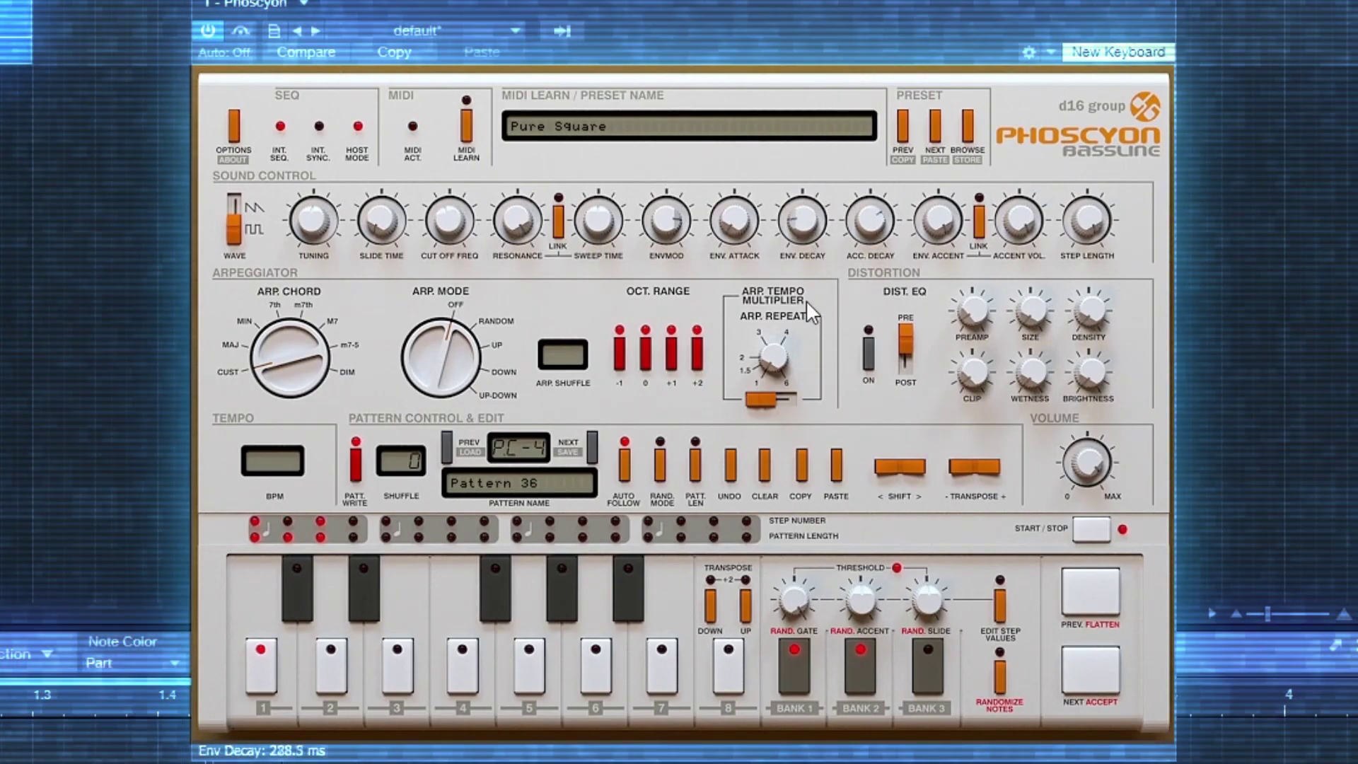
left_click_drag(880, 218, 885, 407)
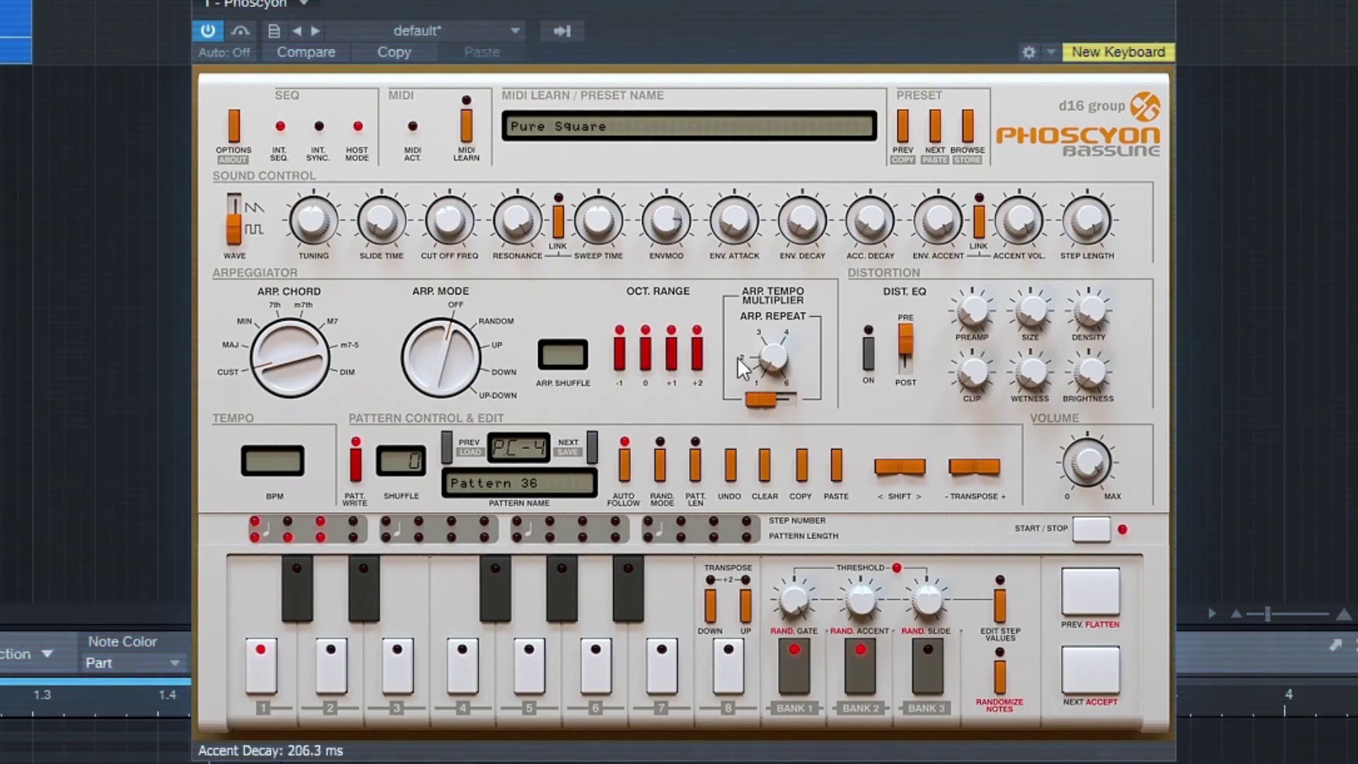
mouse_move(745, 220)
left_mouse_down()
mouse_move(738, 89)
mouse_move(726, 148)
mouse_move(739, 243)
left_mouse_up()
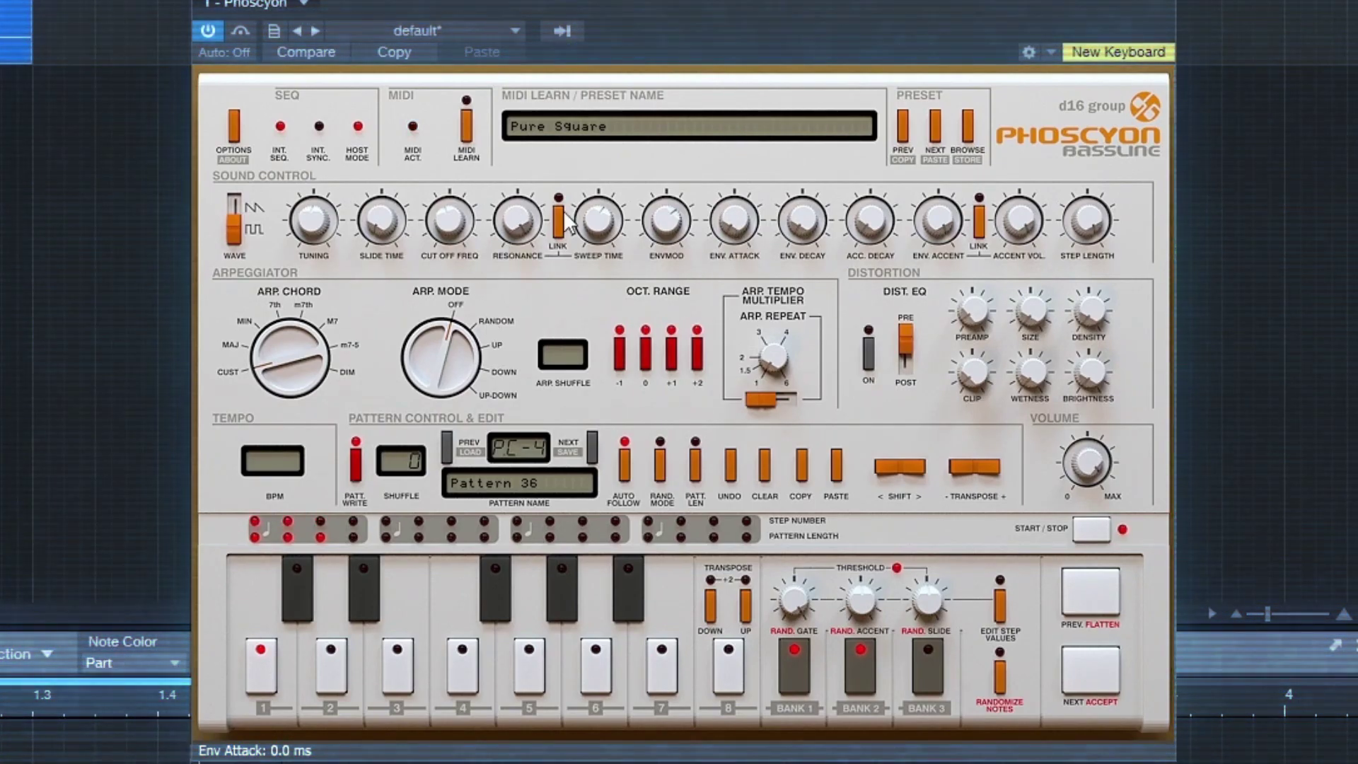